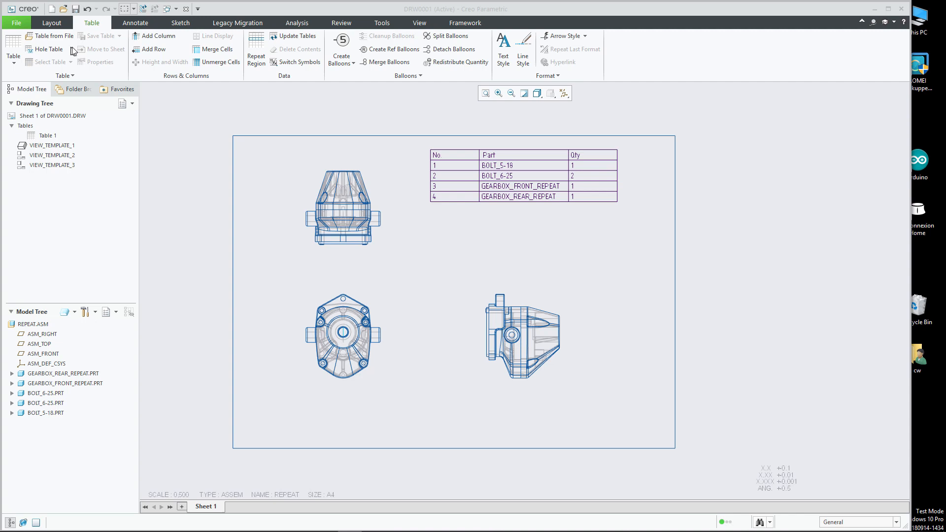
# Step: Move the existing parts table up and left within the drawing sheet, closer to the top gearbox view
pyautogui.click(442, 152)
pyautogui.moveTo(422, 150); pyautogui.dragTo(400, 144)
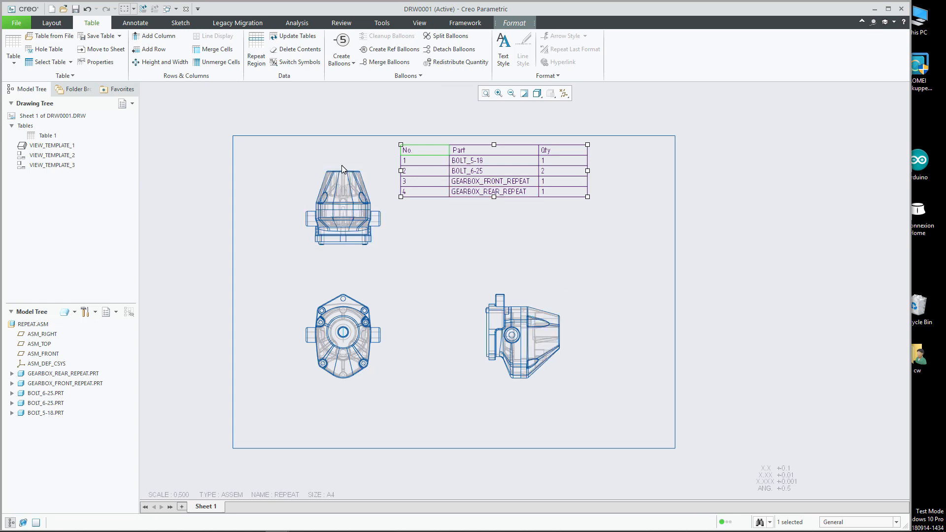
# Step: Highlight the assembly's gearbox and bolt components one by one in the drawing views to compare them with the parts table
pyautogui.click(73, 375)
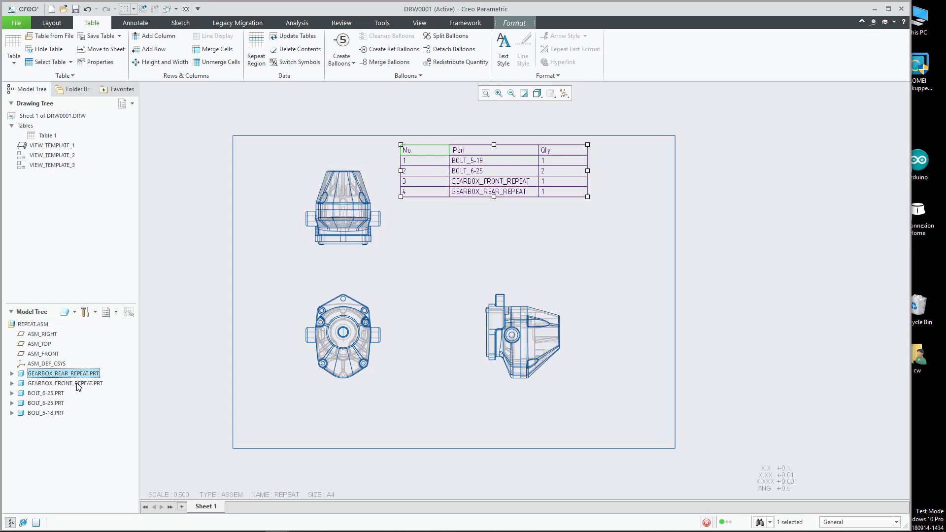
pyautogui.click(61, 394)
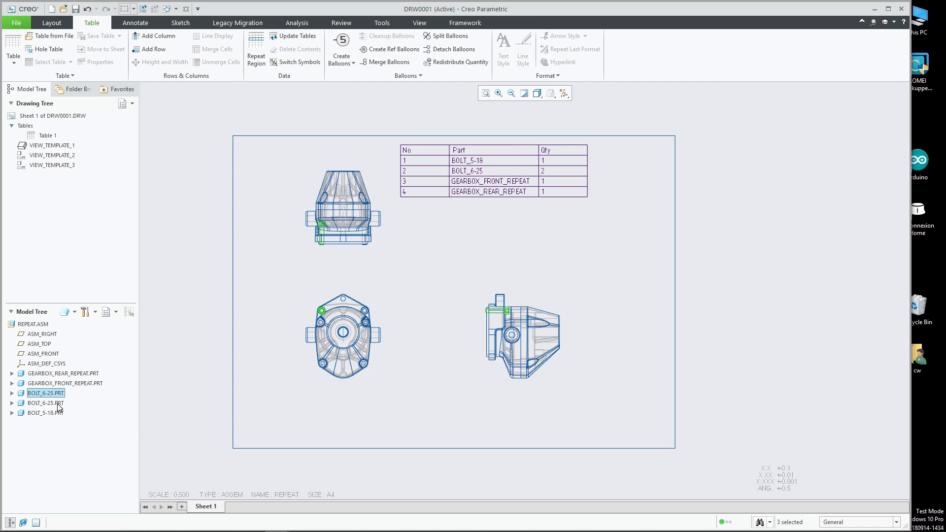
pyautogui.click(59, 403)
pyautogui.click(59, 413)
pyautogui.click(65, 385)
pyautogui.click(64, 374)
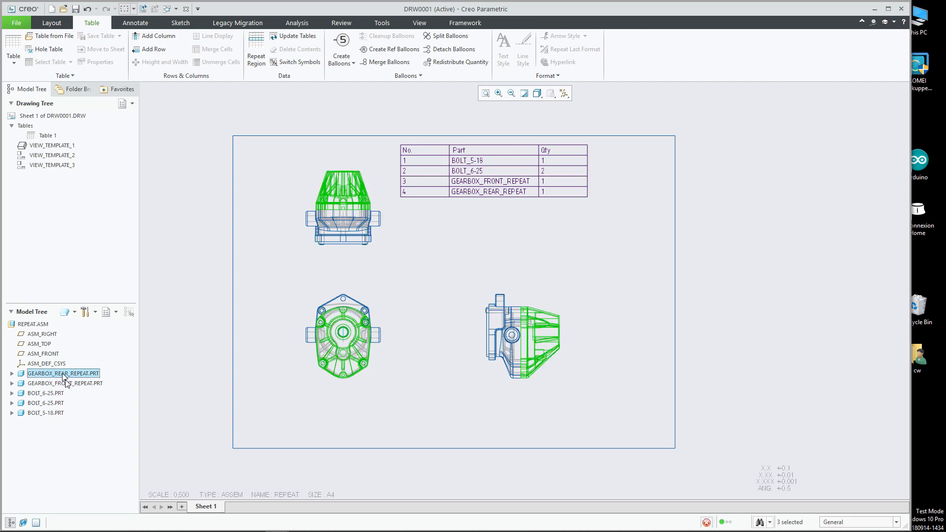
pyautogui.click(66, 384)
pyautogui.click(50, 393)
pyautogui.click(471, 265)
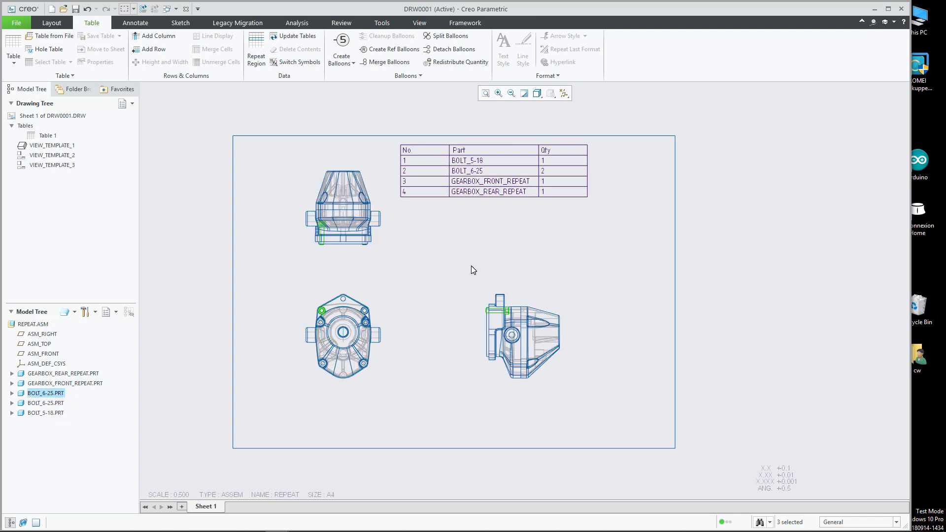
pyautogui.click(434, 150)
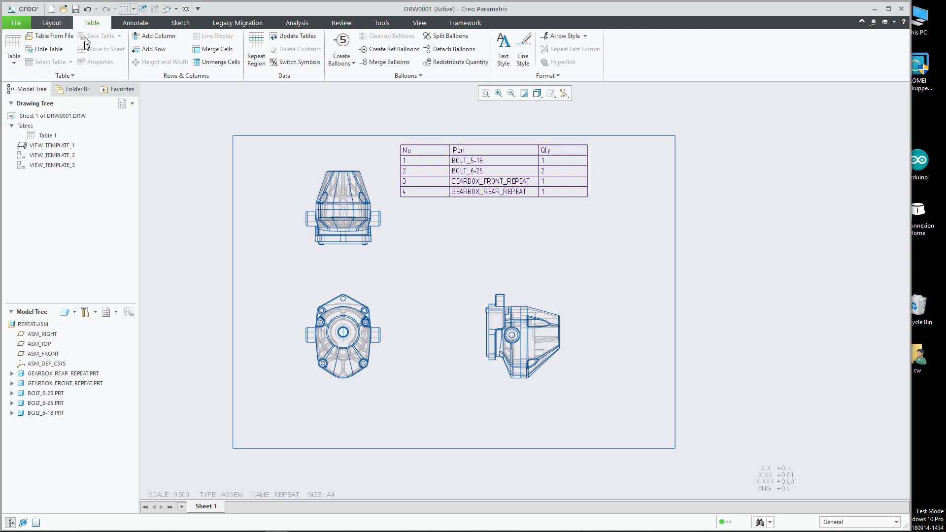
# Step: Insert a table of three columns and two rows in the free area below the existing parts table
pyautogui.click(15, 66)
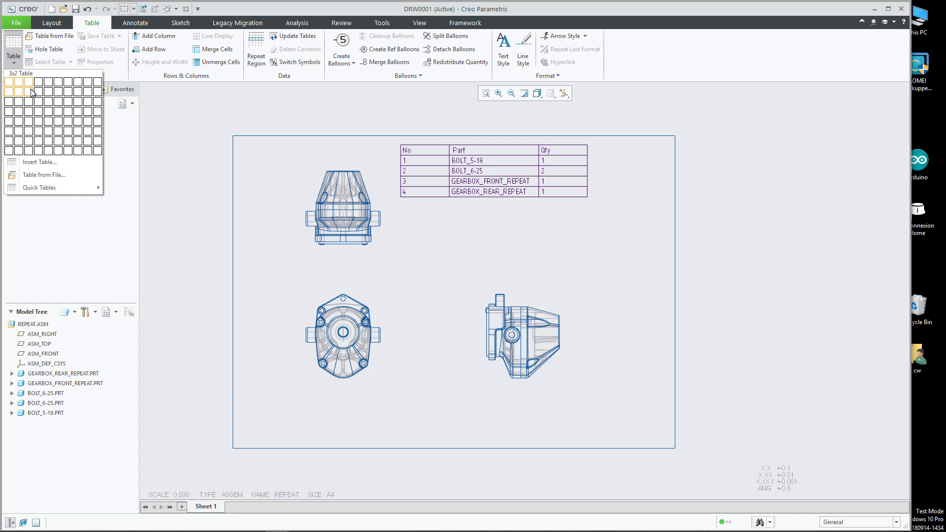
pyautogui.click(31, 90)
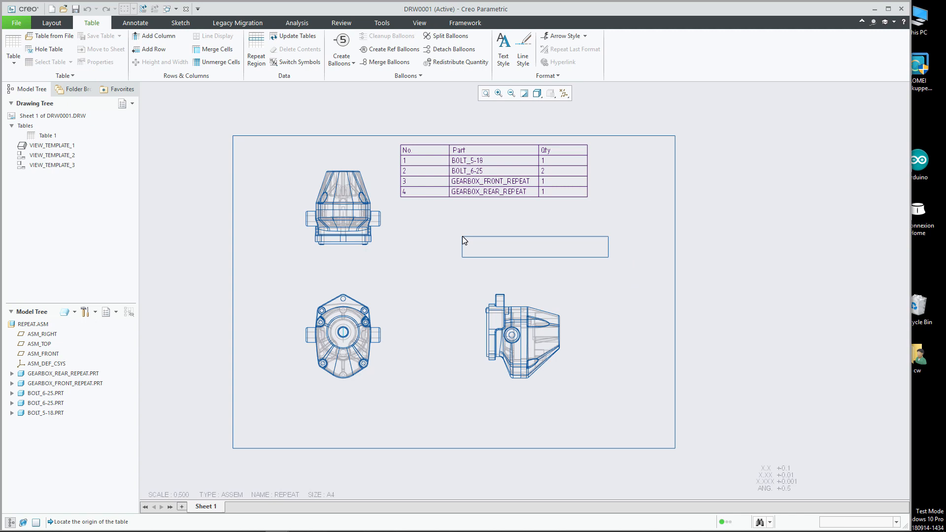
pyautogui.click(435, 229)
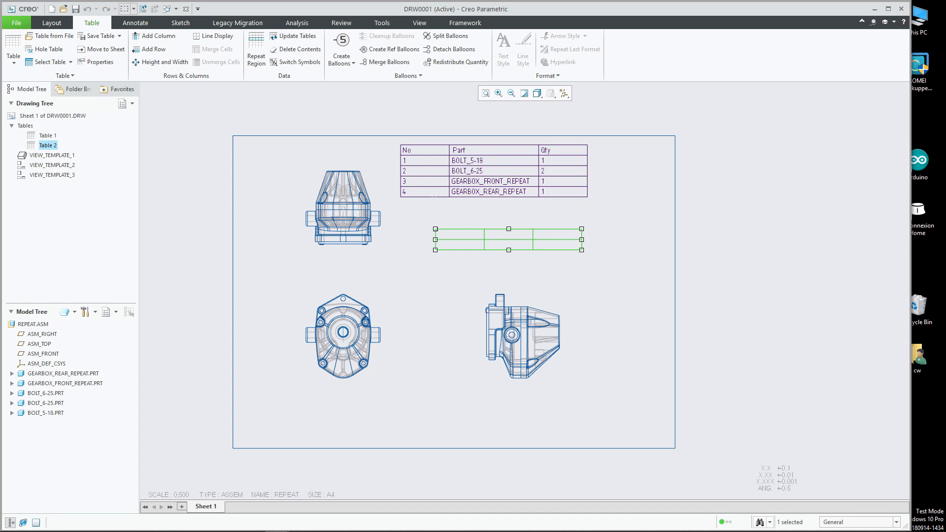
pyautogui.hotkey('alt', 'Tab')
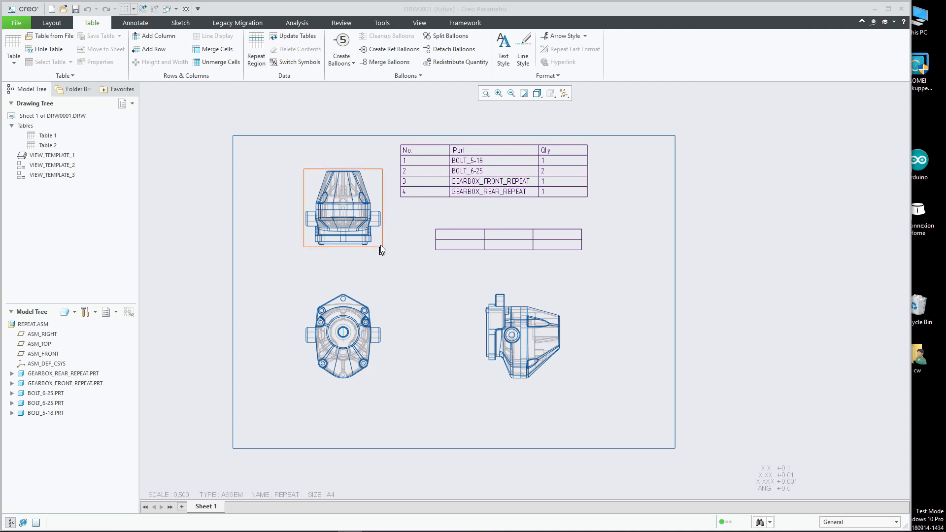
# Step: Fill the header row of the new table with No., Part Name and Qty
pyautogui.doubleClick(452, 238)
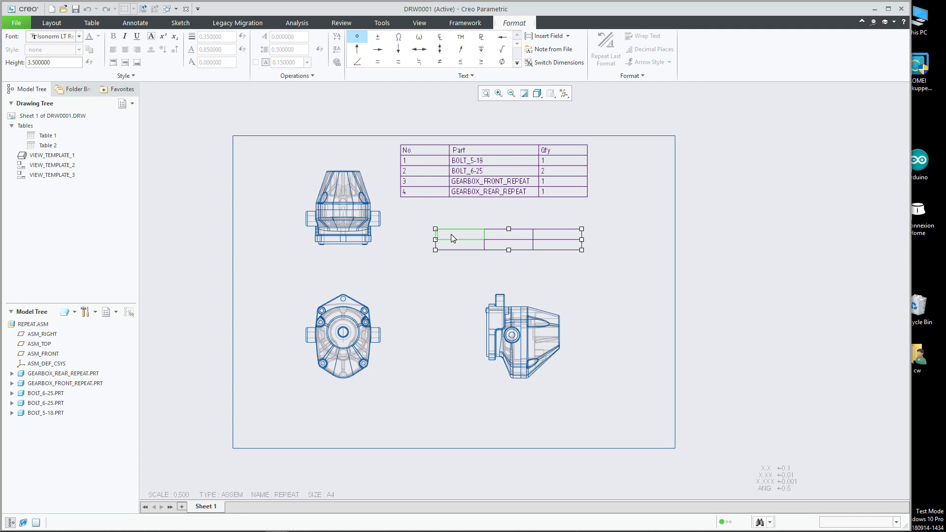
pyautogui.write('No.')
pyautogui.click(511, 235)
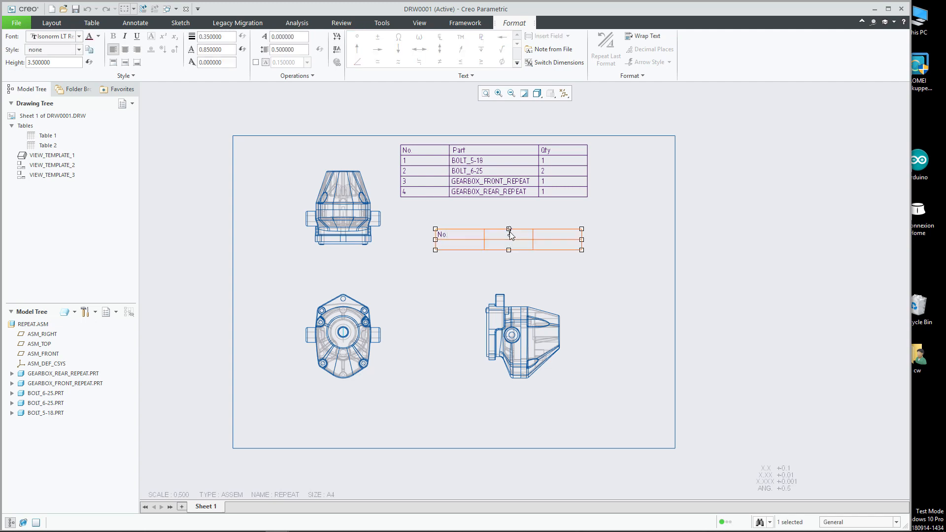
pyautogui.doubleClick(501, 234)
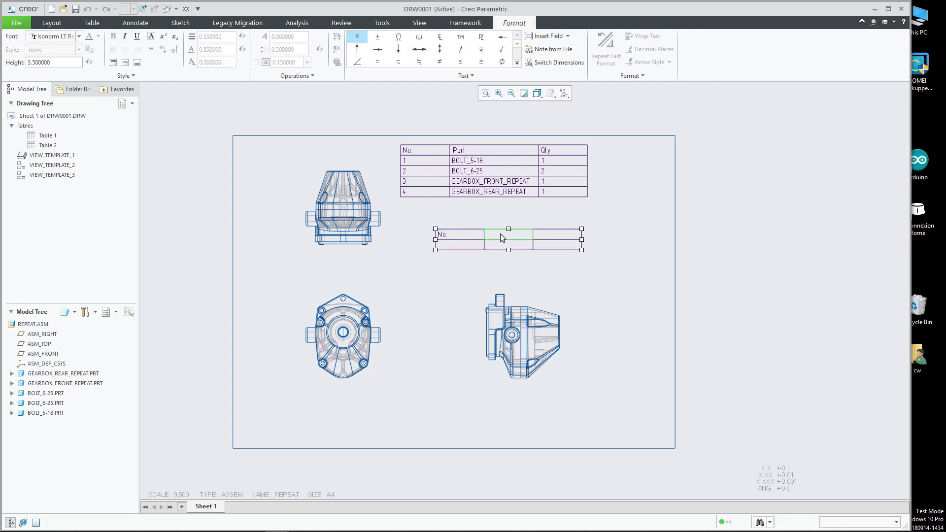
pyautogui.write('Part Name')
pyautogui.doubleClick(545, 235)
pyautogui.write('ty')
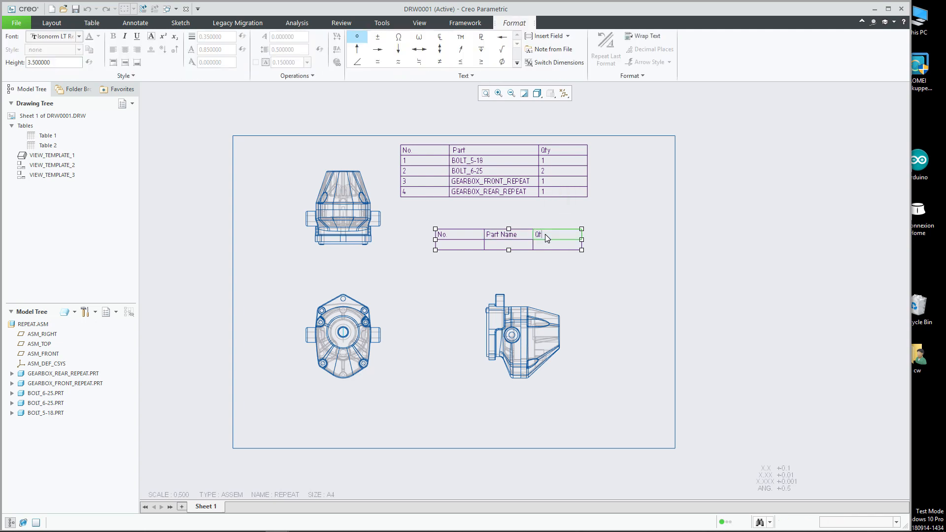
pyautogui.click(453, 245)
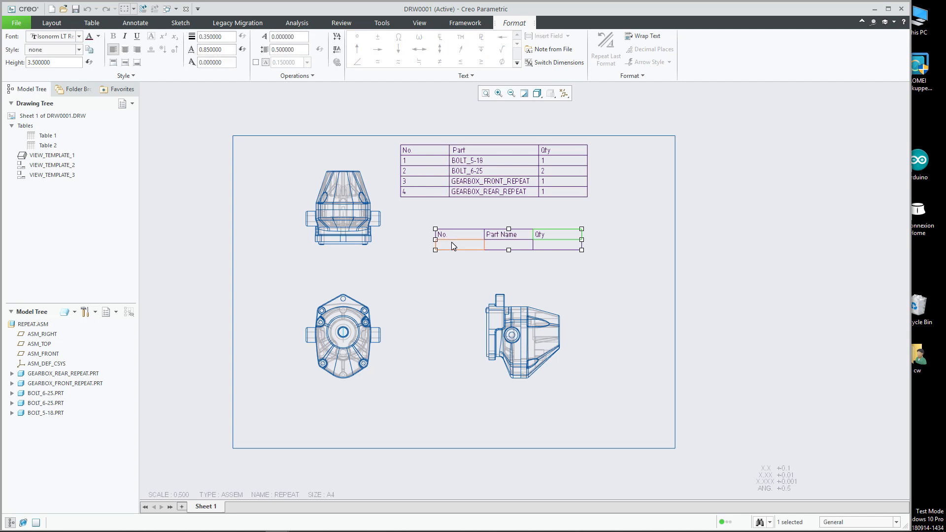
pyautogui.doubleClick(453, 244)
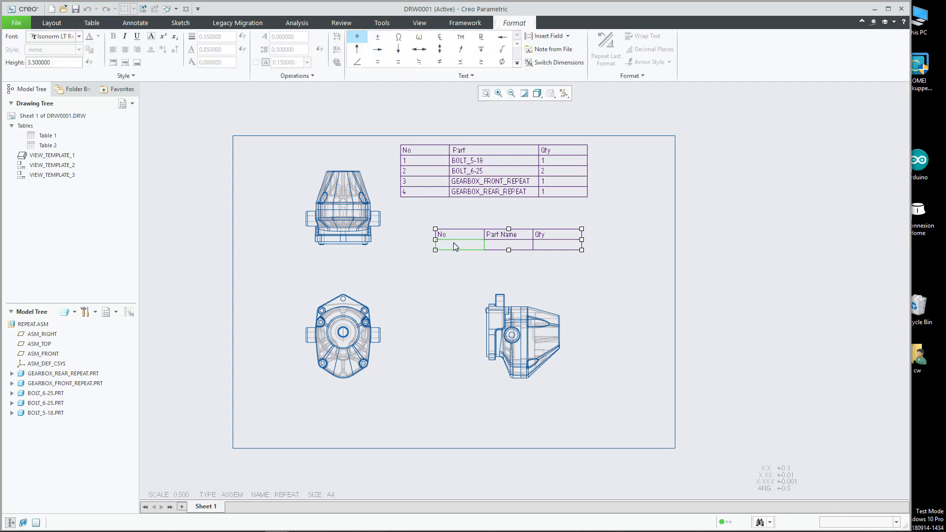
pyautogui.click(430, 238)
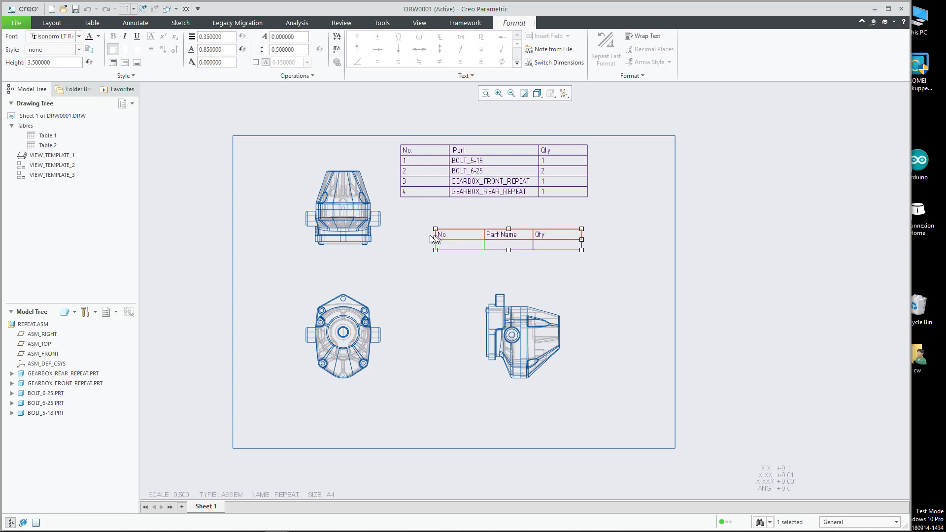
pyautogui.click(414, 227)
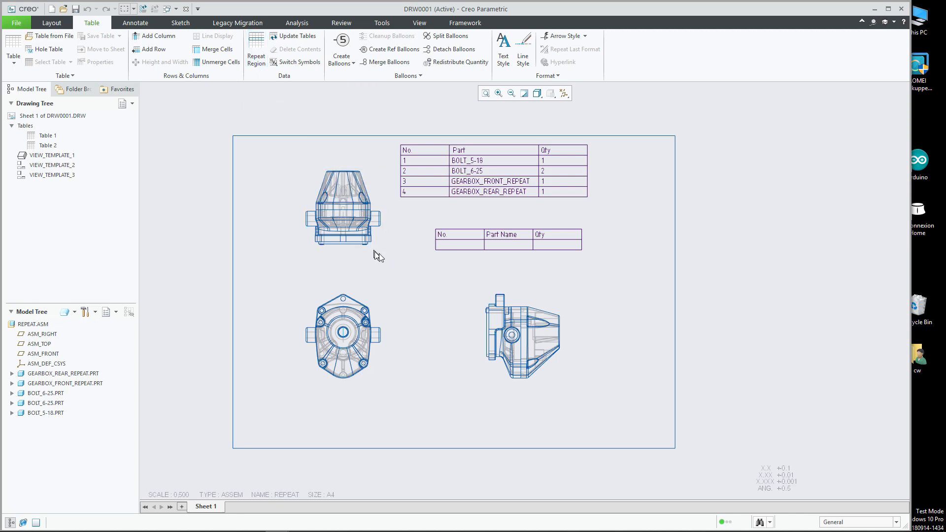
# Step: Add a Simple repeat region to the new table, spanning its second row from the No. column to the Qty column
pyautogui.click(258, 58)
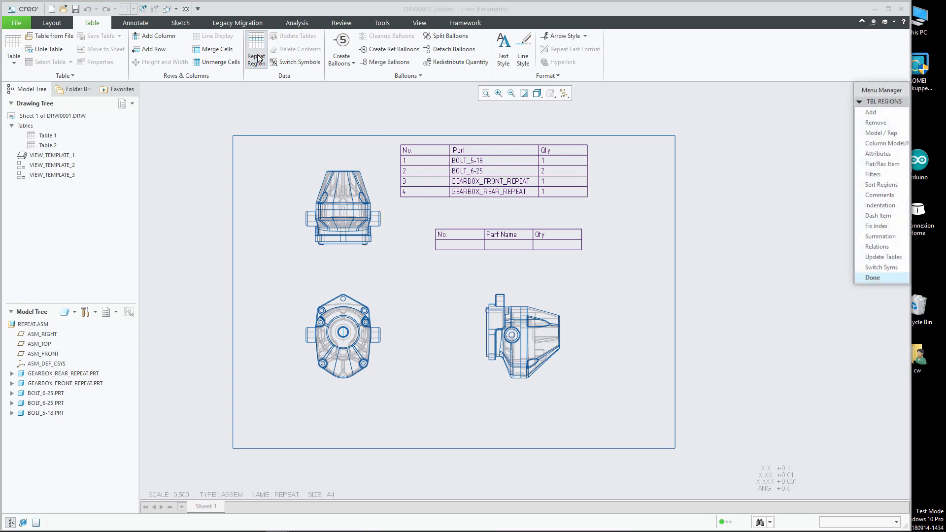
pyautogui.click(879, 114)
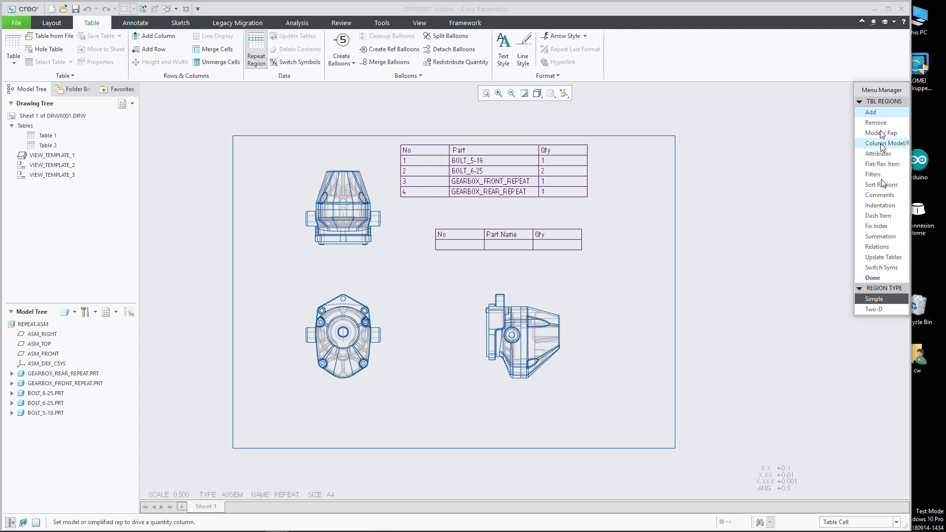
pyautogui.click(872, 300)
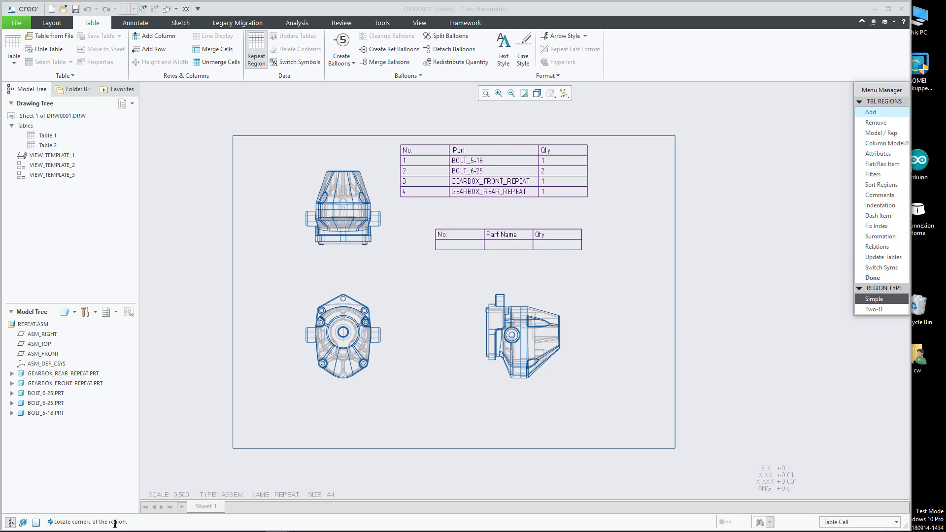
pyautogui.click(445, 245)
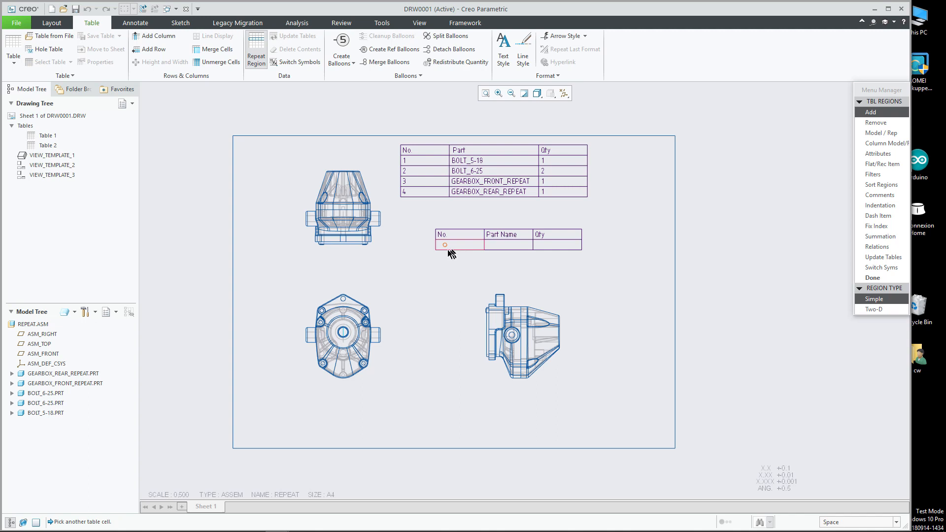
pyautogui.click(575, 244)
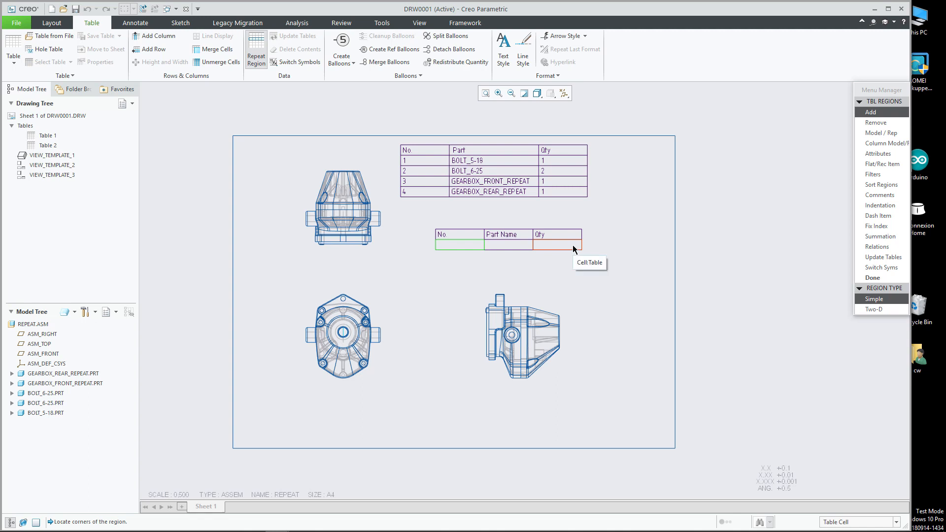
pyautogui.click(573, 247)
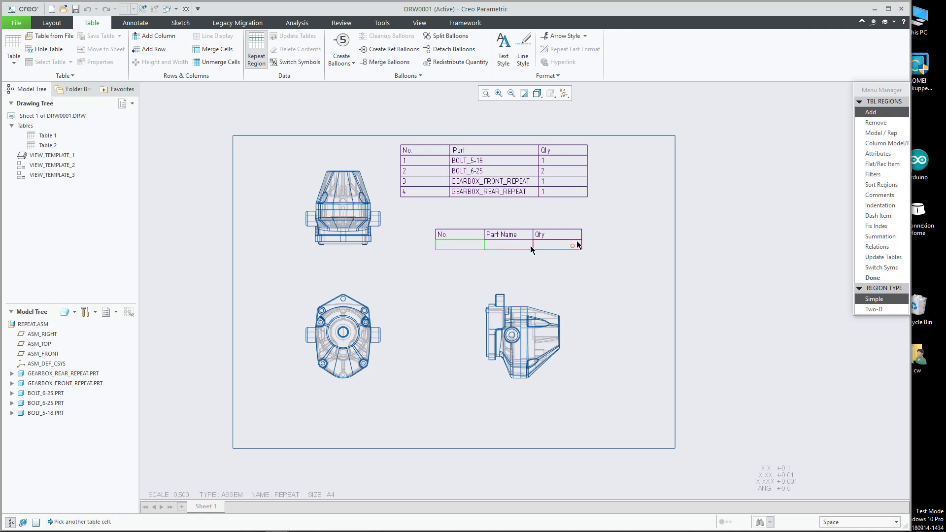
pyautogui.click(872, 279)
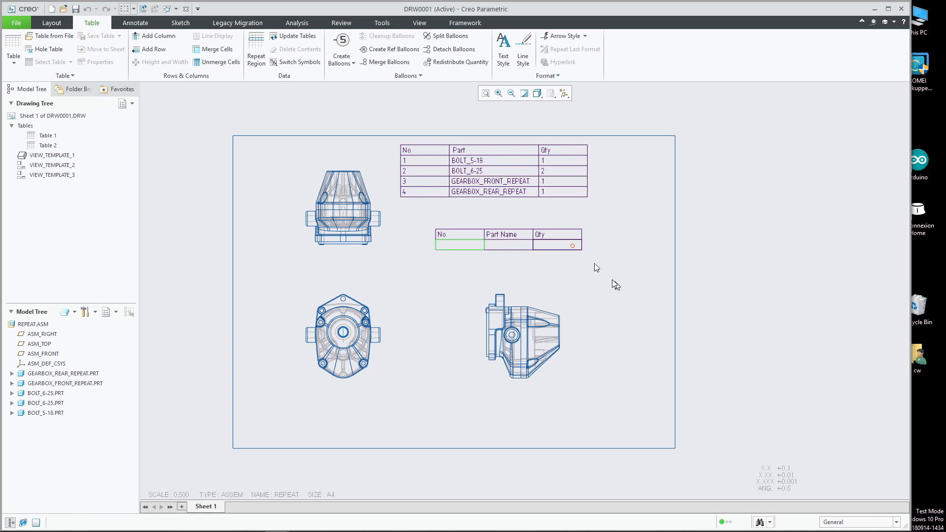
# Step: Switch the tables to report symbol display and assign the symbol rpt.index to the cell below No. in the new table
pyautogui.click(298, 64)
pyautogui.scroll(2, 487, 237)
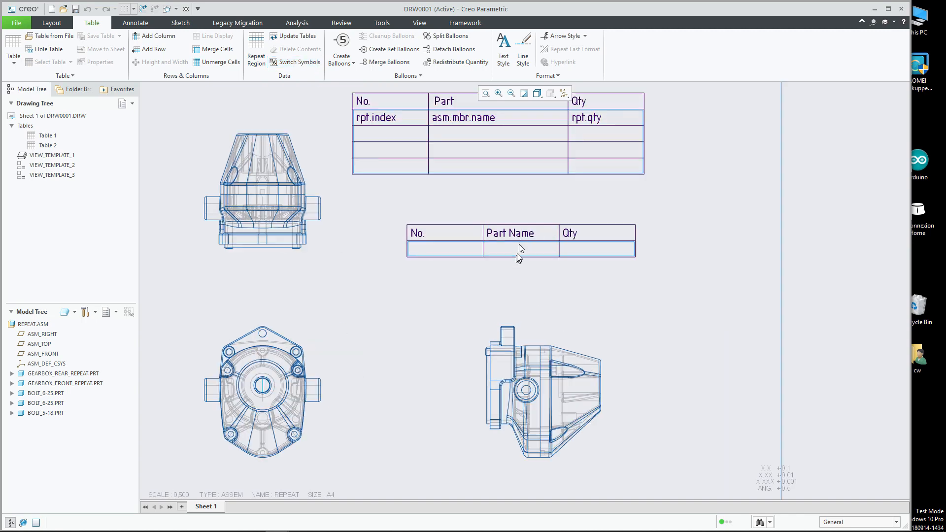
pyautogui.scroll(4, 519, 244)
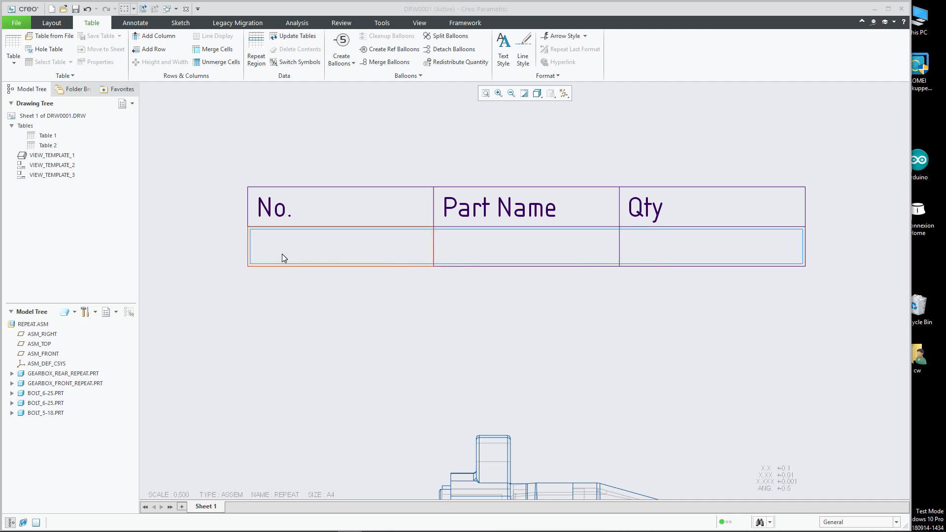
pyautogui.doubleClick(322, 247)
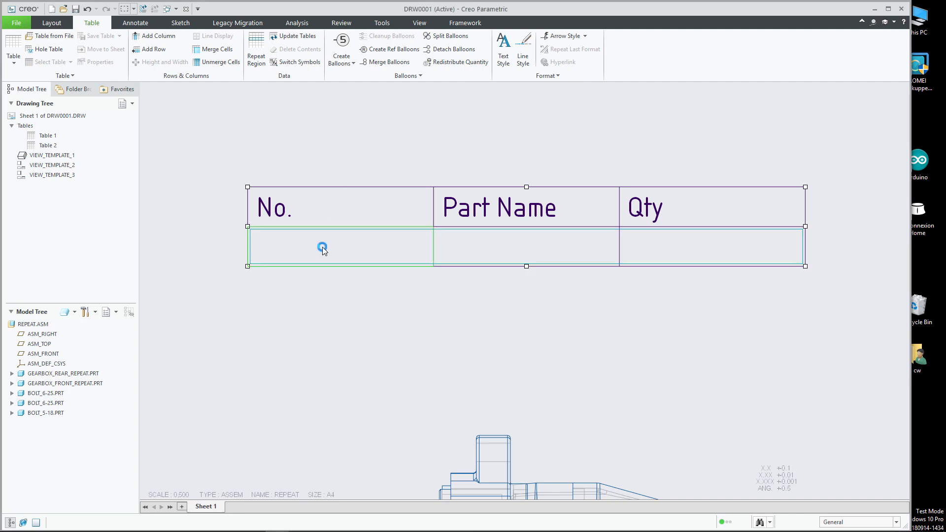
pyautogui.moveTo(471, 186); pyautogui.dragTo(595, 193)
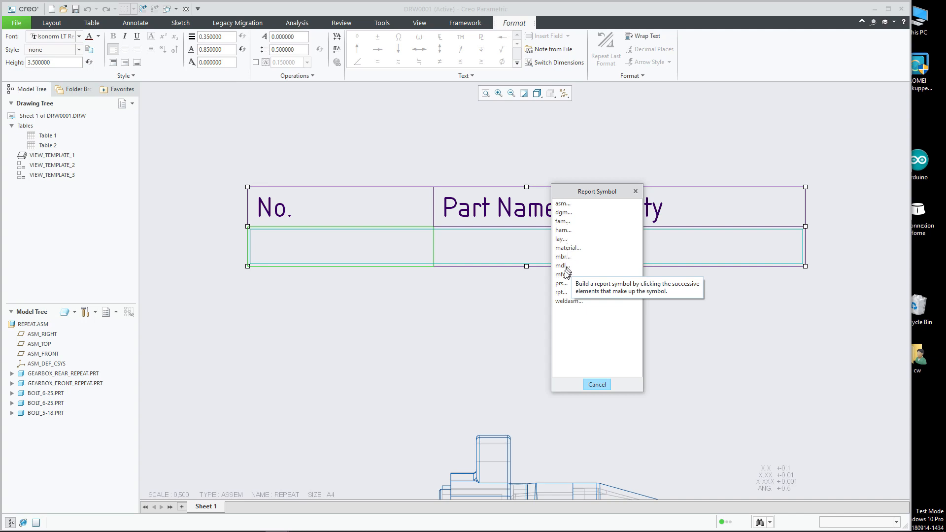
pyautogui.click(560, 293)
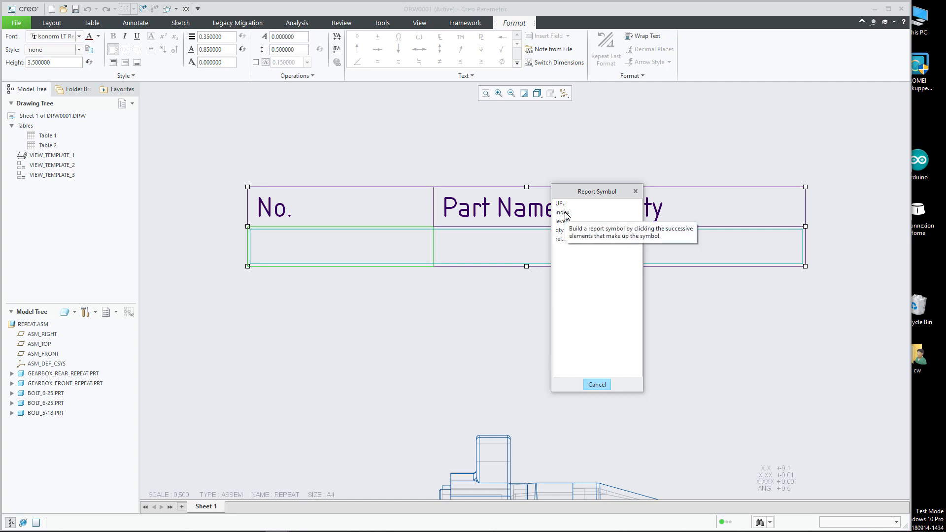
pyautogui.click(562, 212)
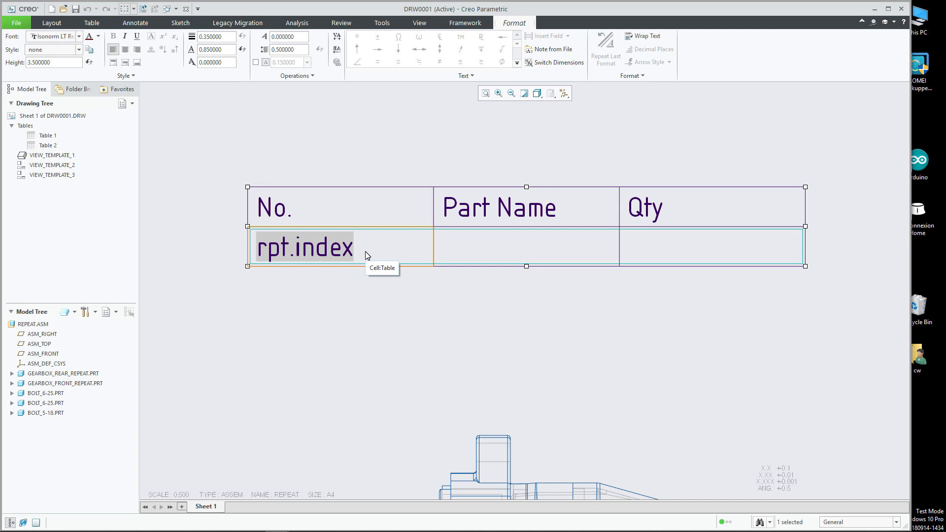
pyautogui.click(284, 251)
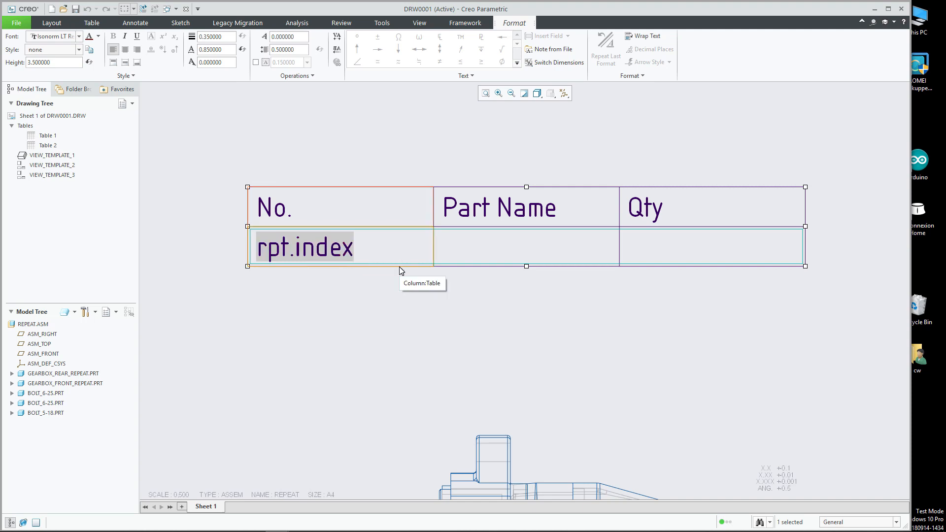
# Step: Assign the report symbol asm.mbr.name to the cell below Part Name in the new table
pyautogui.doubleClick(497, 248)
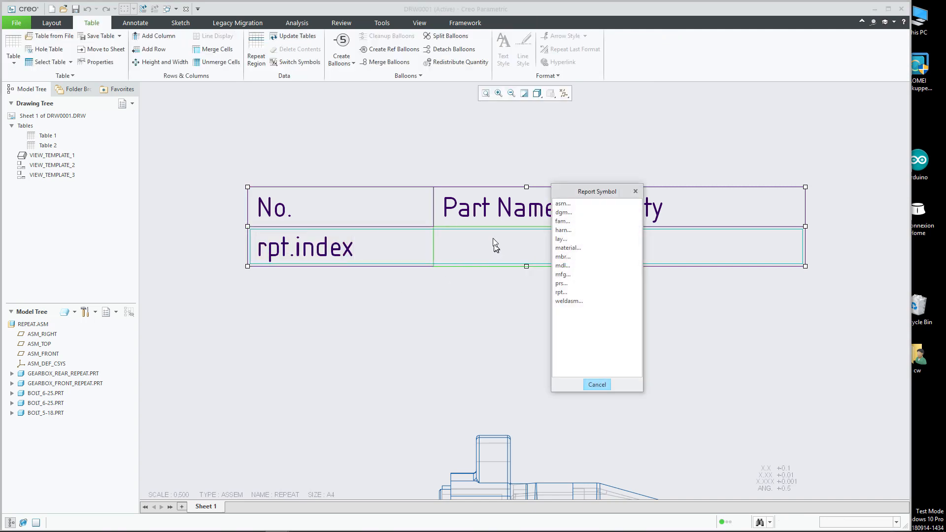
pyautogui.moveTo(565, 195); pyautogui.dragTo(661, 245)
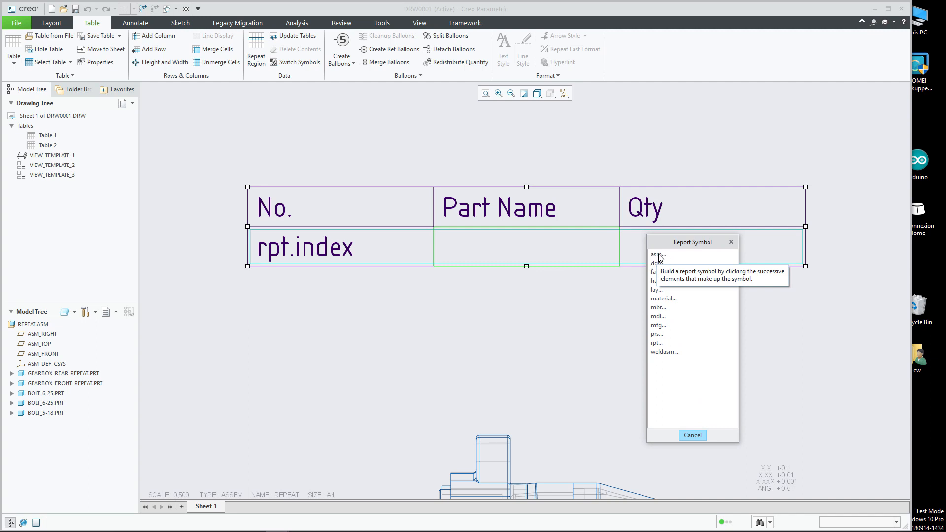
pyautogui.click(657, 256)
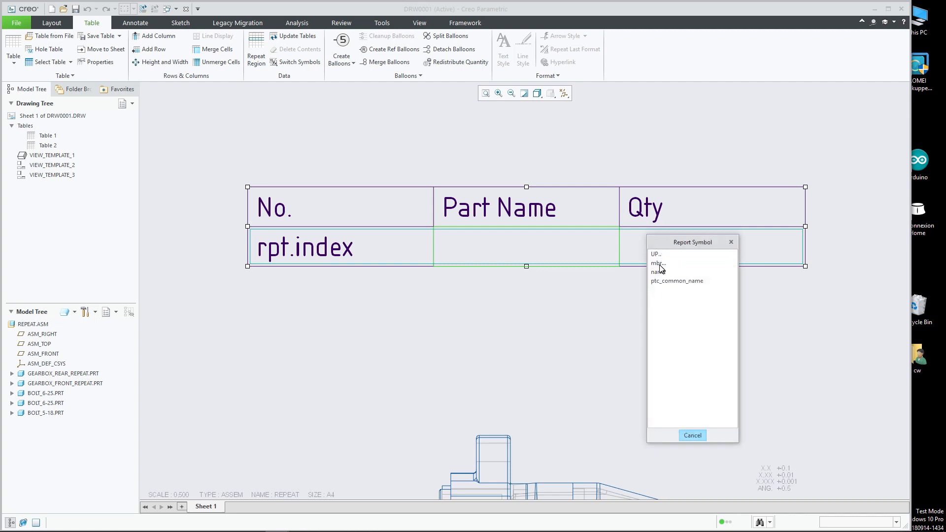
pyautogui.click(659, 264)
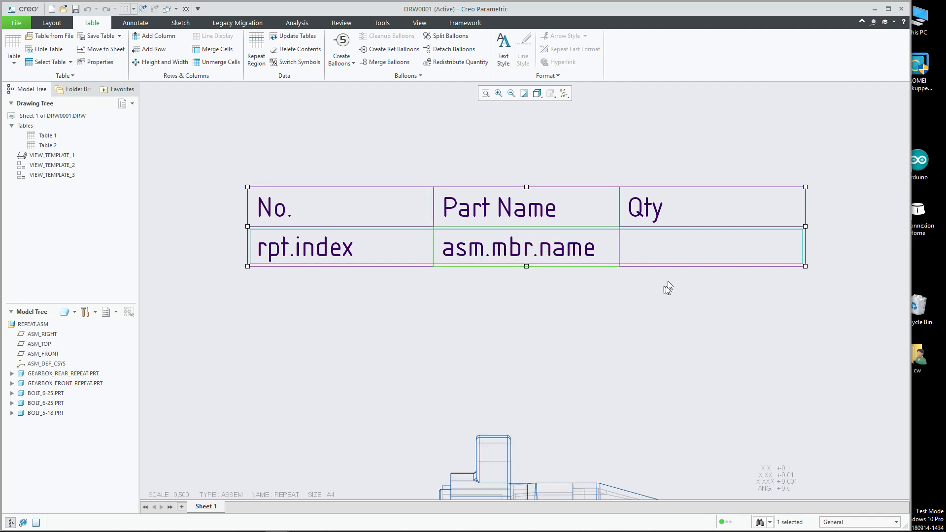
# Step: Assign the report symbol rpt.qty to the cell below Qty in the new table
pyautogui.click(669, 248)
pyautogui.doubleClick(669, 246)
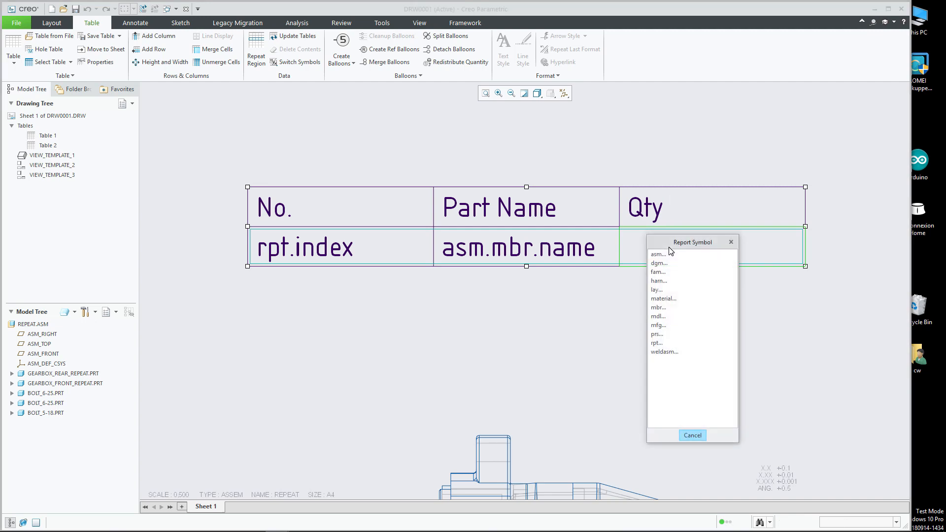
pyautogui.moveTo(690, 261); pyautogui.dragTo(694, 286)
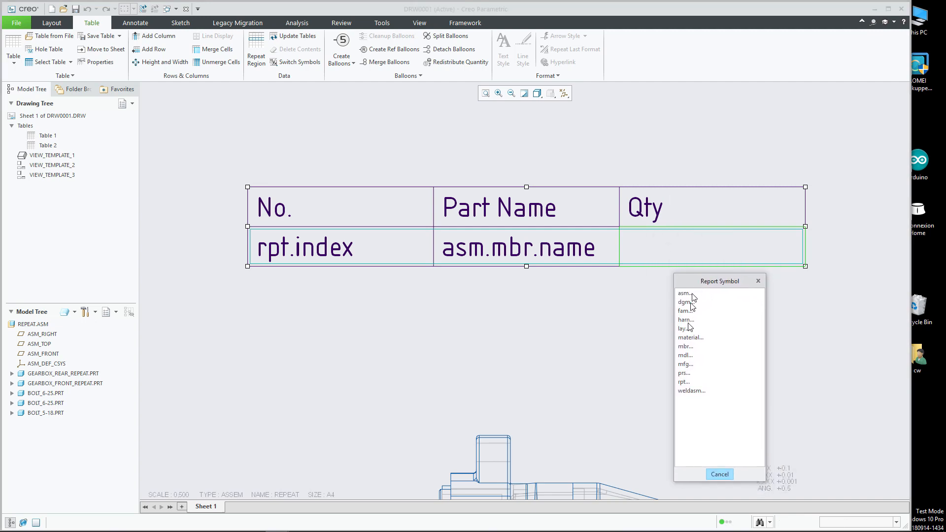
pyautogui.click(683, 382)
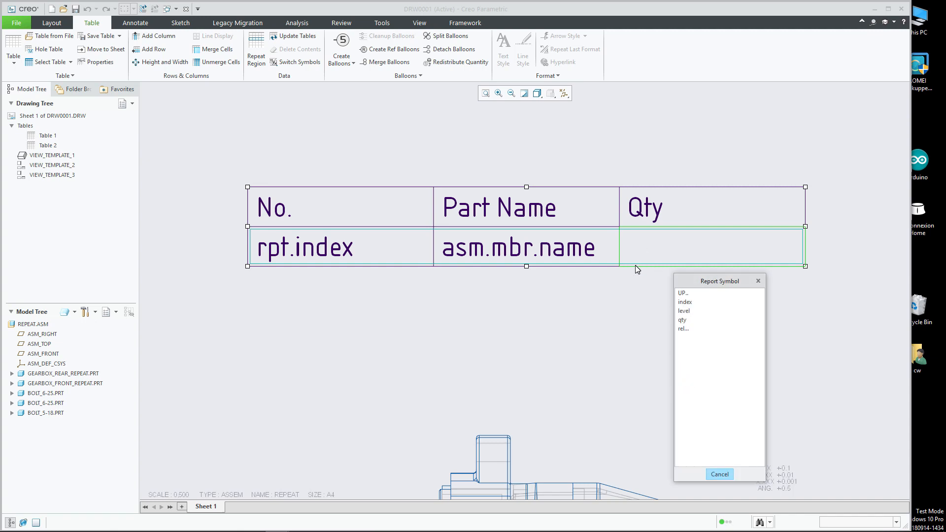
pyautogui.click(683, 320)
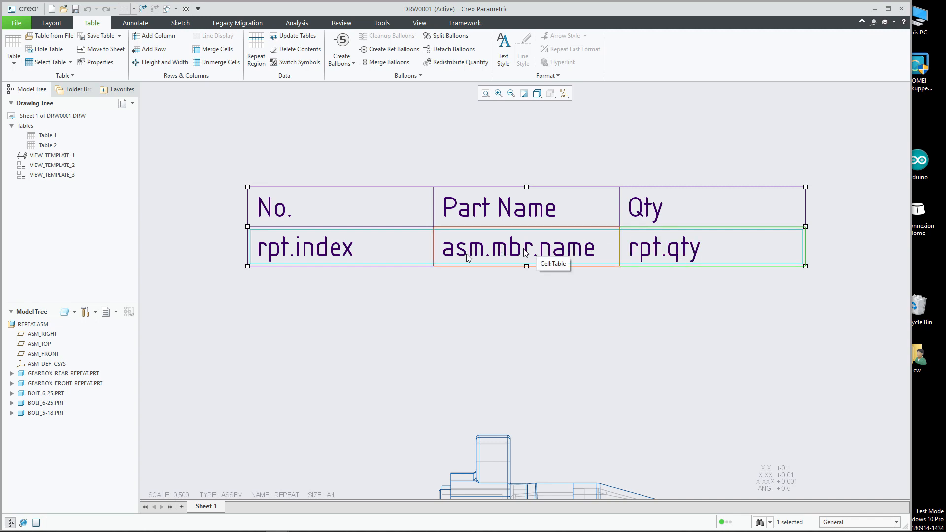
# Step: Switch the tables from report symbols to actual part data and move the new table up and left, closer to the upper parts table
pyautogui.scroll(-3, 406, 306)
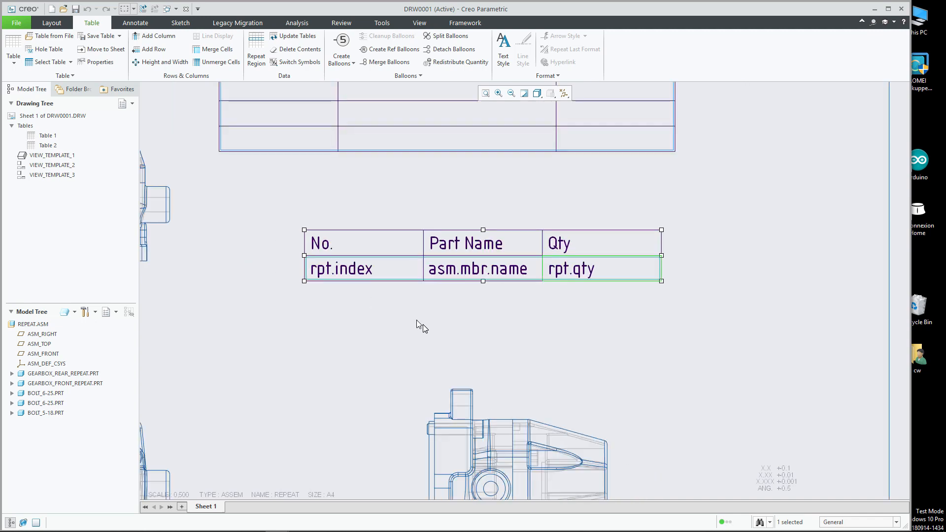
pyautogui.moveTo(422, 324); pyautogui.dragTo(548, 291, button='middle')
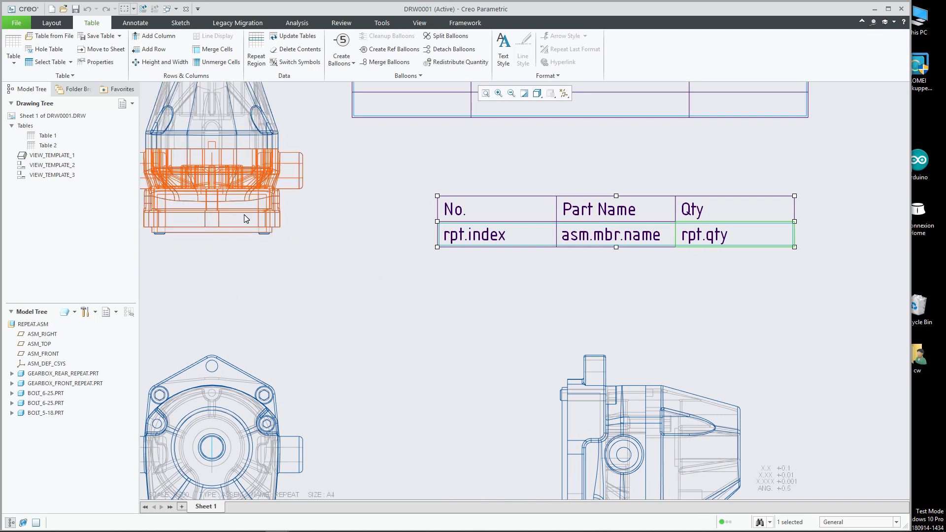
pyautogui.click(292, 63)
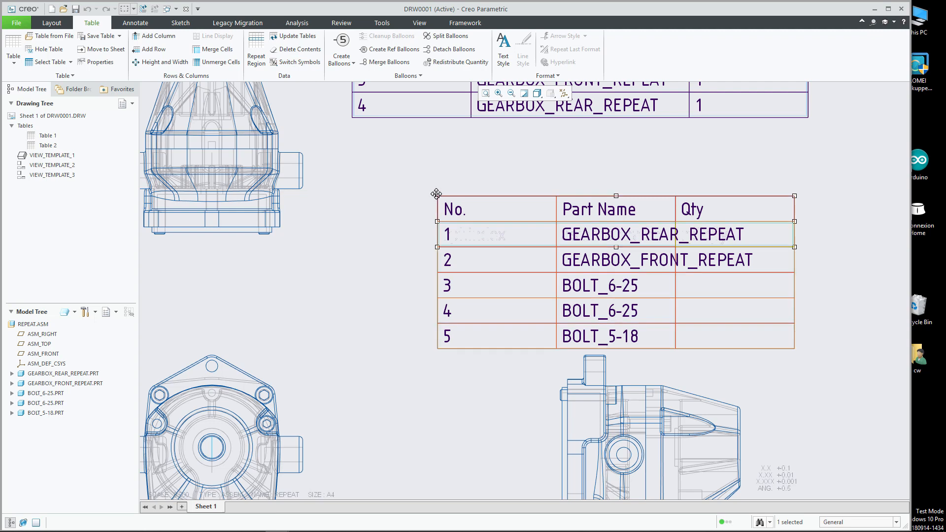
pyautogui.moveTo(436, 193); pyautogui.dragTo(390, 185)
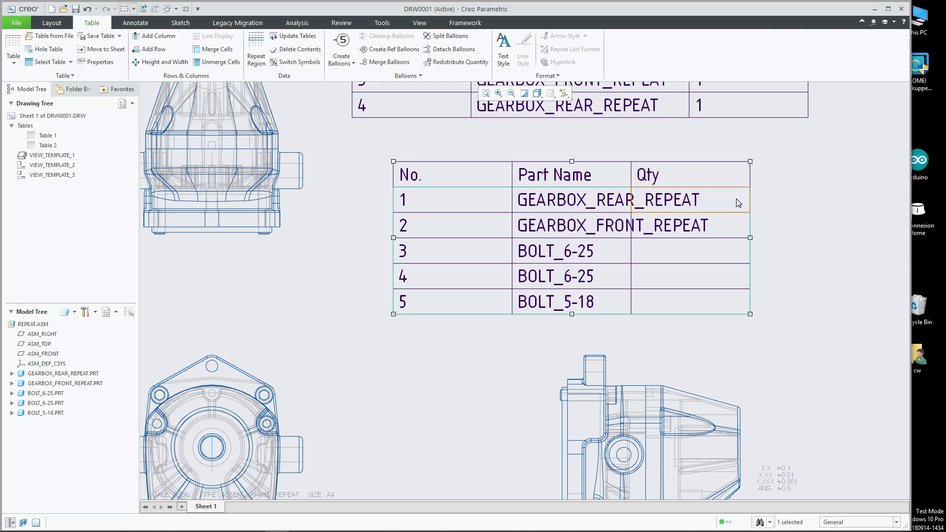
# Step: Set the width of the new table's Part Name column to 55 drawing units
pyautogui.click(610, 177)
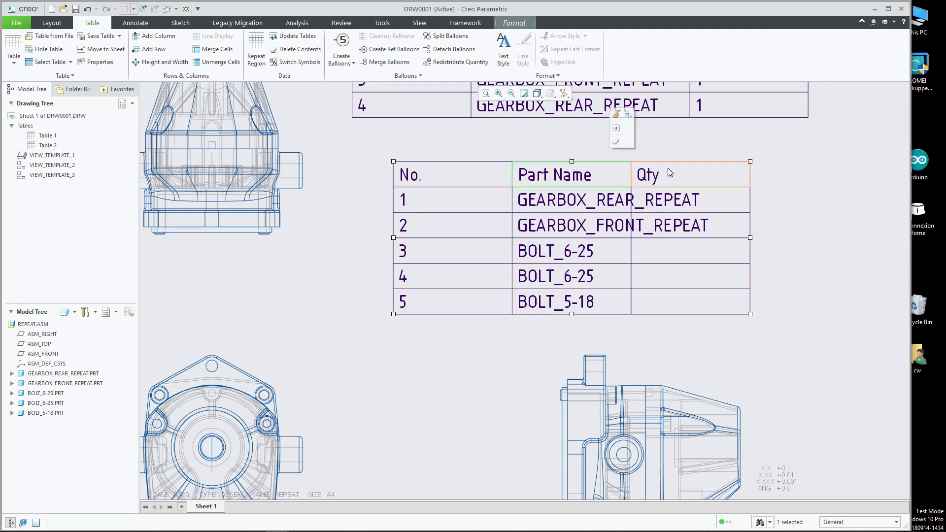
pyautogui.click(667, 168)
pyautogui.click(610, 171)
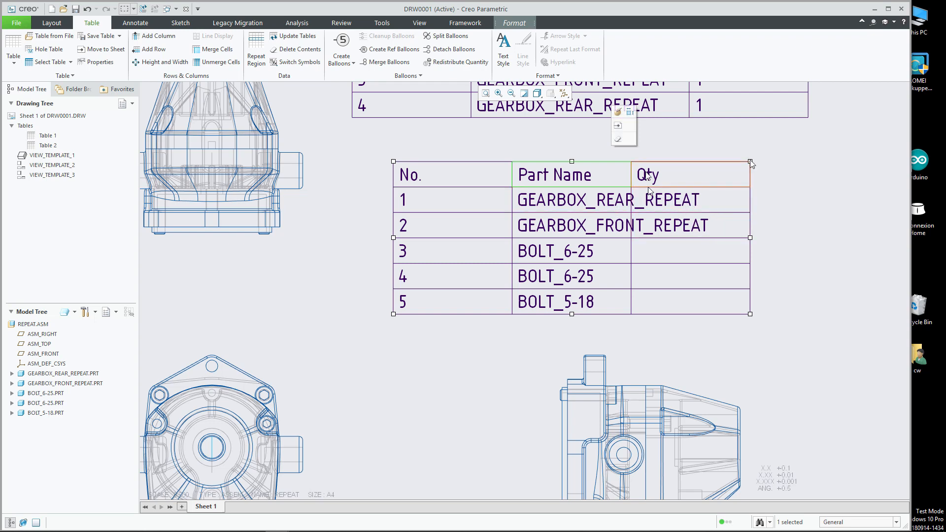
pyautogui.click(766, 129)
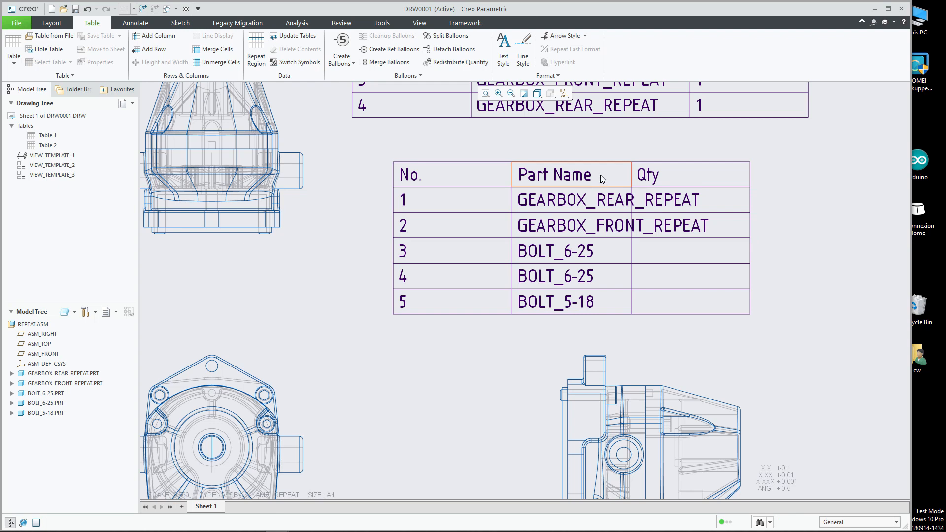
pyautogui.click(600, 176)
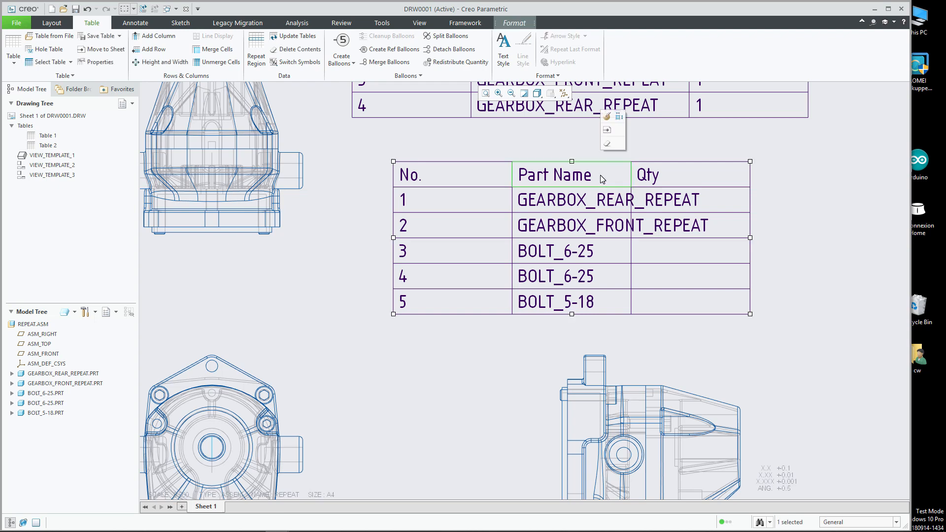
pyautogui.click(618, 117)
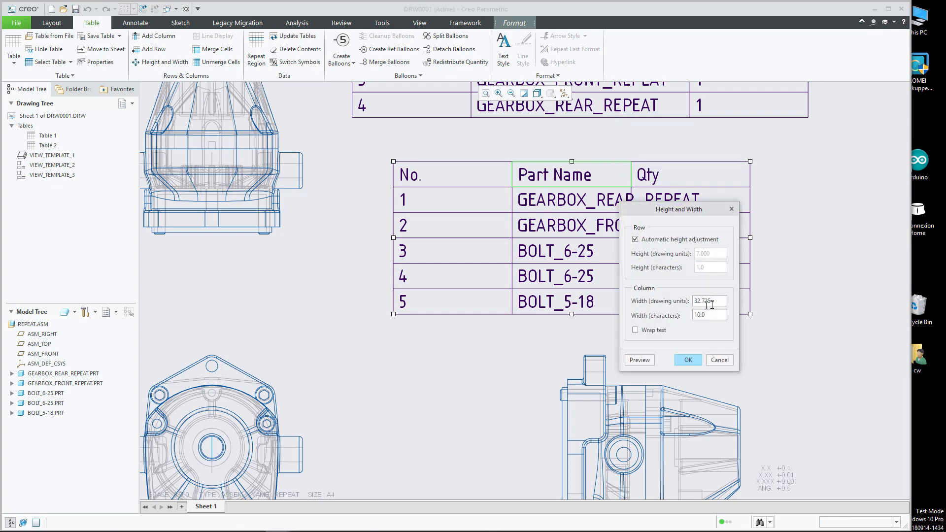
pyautogui.moveTo(721, 299); pyautogui.dragTo(679, 306)
pyautogui.write('50')
pyautogui.click(640, 360)
pyautogui.moveTo(656, 217)
pyautogui.mouseDown()
pyautogui.moveTo(600, 276)
pyautogui.moveTo(616, 300)
pyautogui.mouseUp()
pyautogui.moveTo(679, 385); pyautogui.dragTo(631, 385)
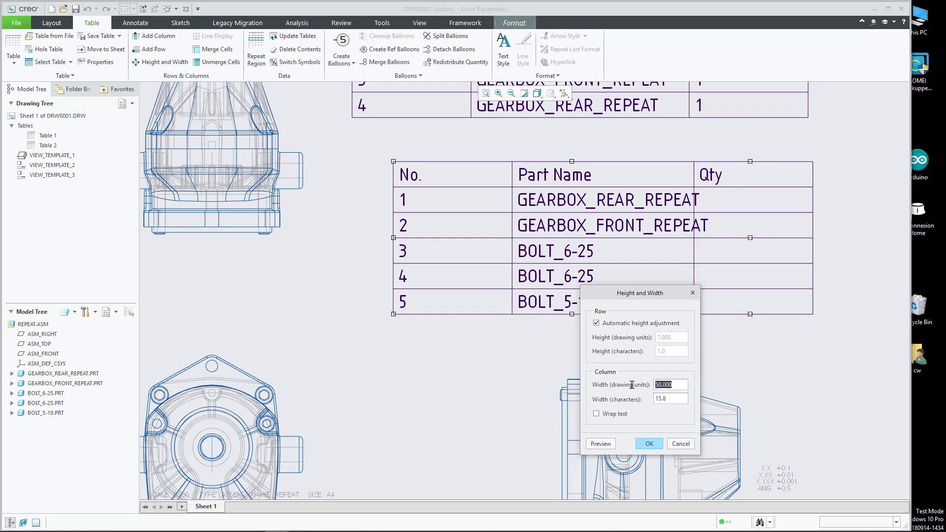
pyautogui.write('55')
pyautogui.click(600, 444)
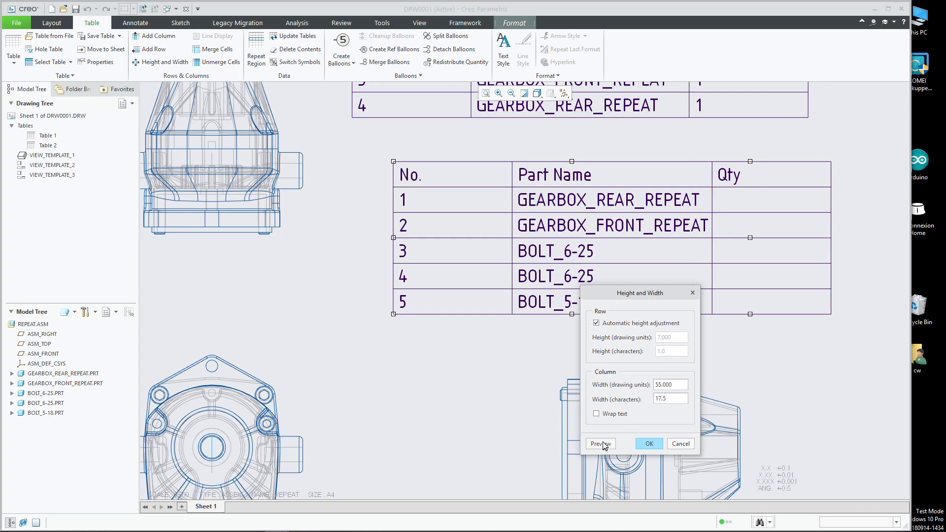
pyautogui.click(648, 444)
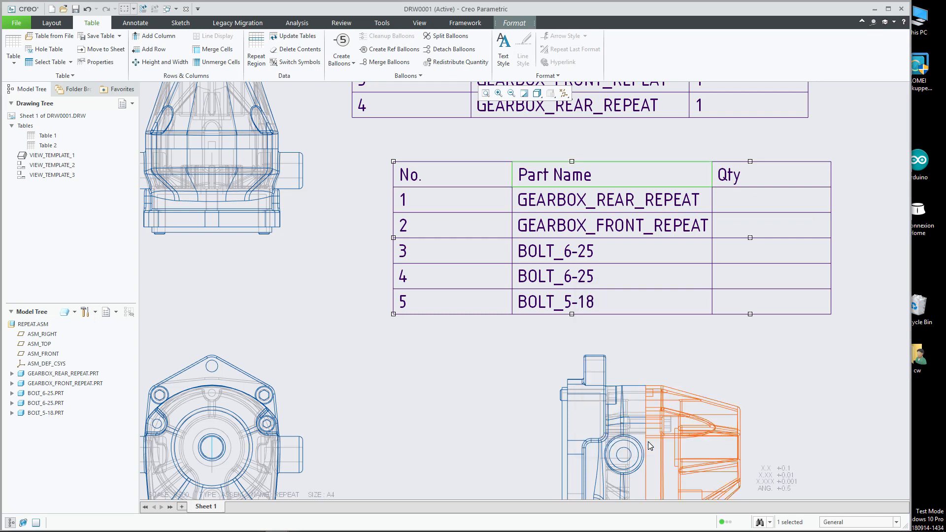
pyautogui.click(407, 400)
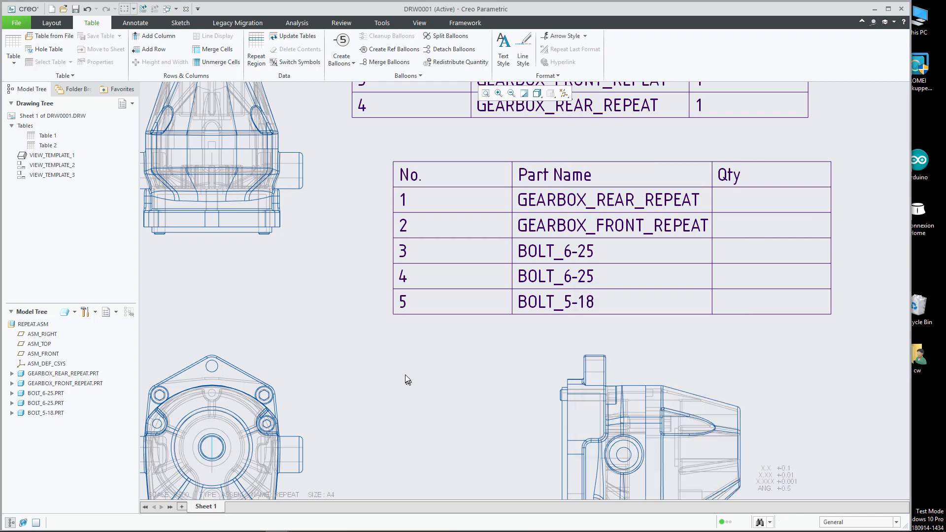
# Step: Set the new table's repeat region attribute to No Duplicates and finish the region definition
pyautogui.click(398, 169)
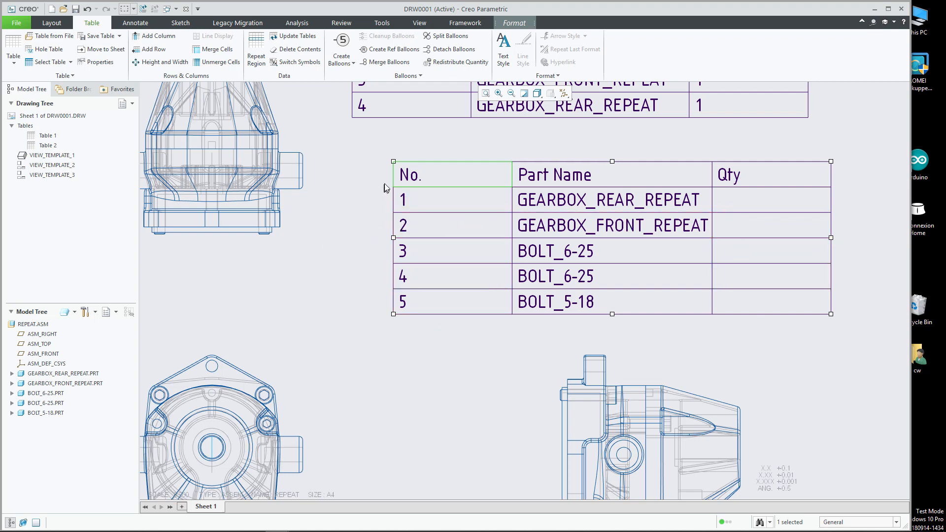
pyautogui.click(414, 166)
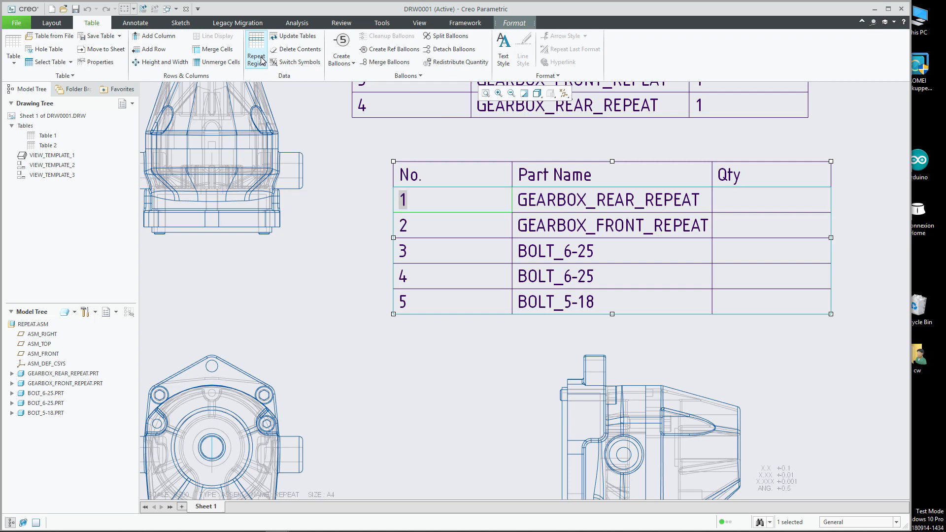
pyautogui.click(261, 60)
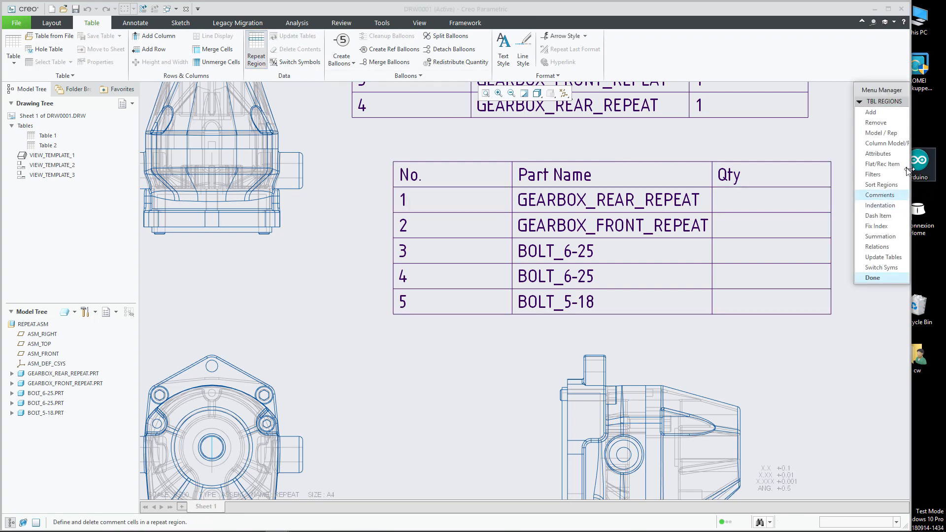
pyautogui.click(879, 154)
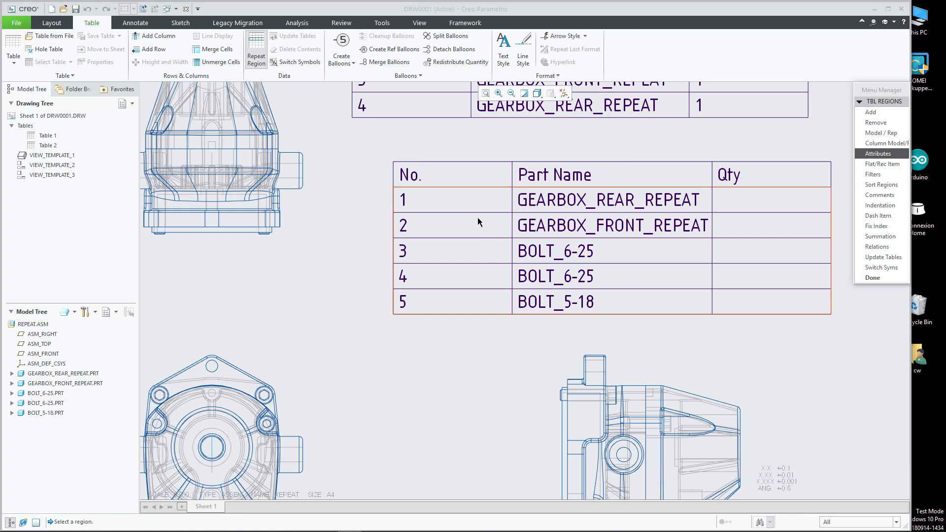
pyautogui.click(448, 222)
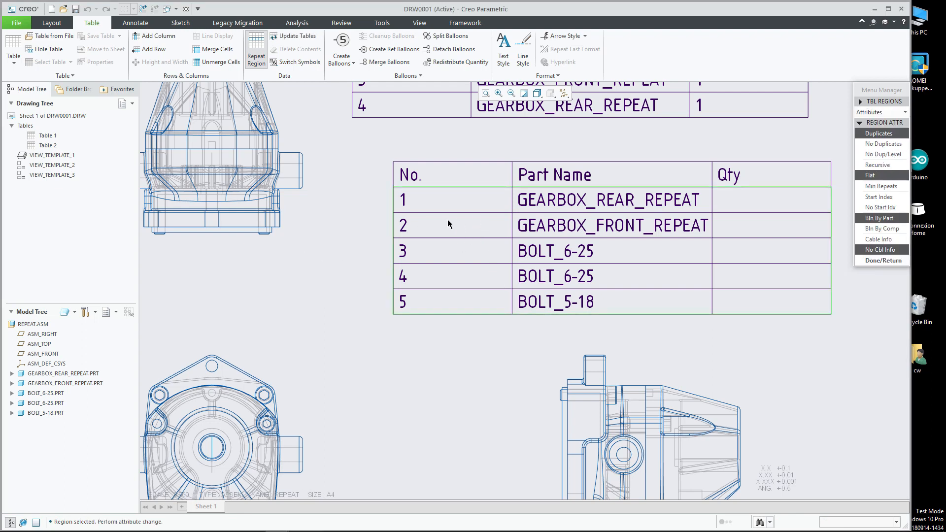
pyautogui.click(877, 135)
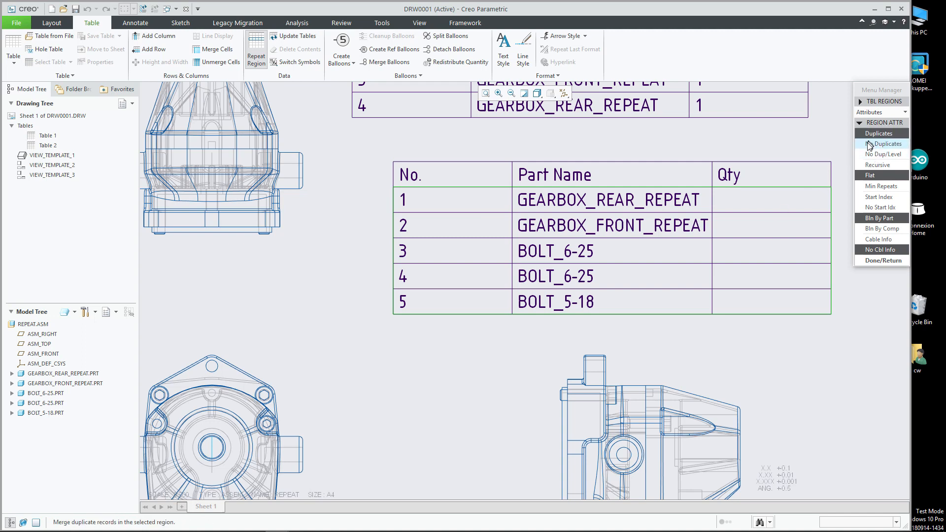
pyautogui.click(877, 144)
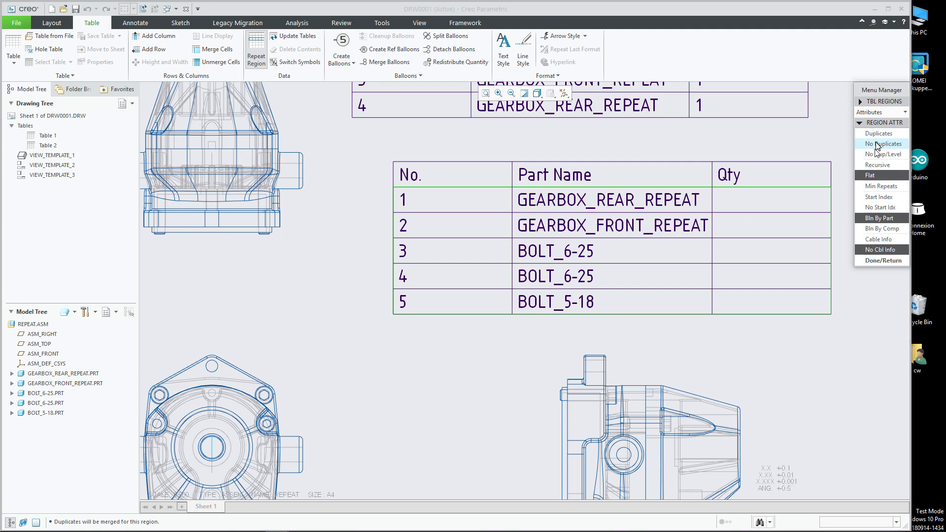
pyautogui.click(883, 261)
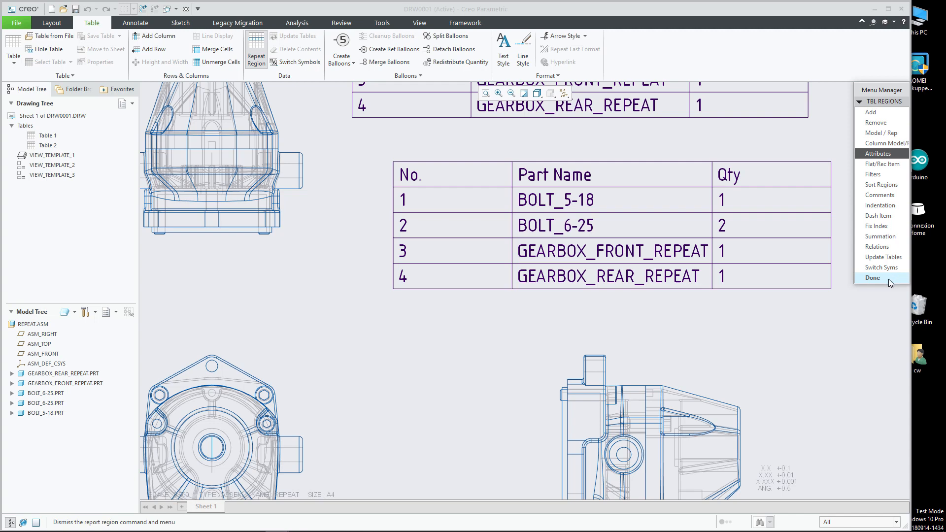
pyautogui.click(888, 279)
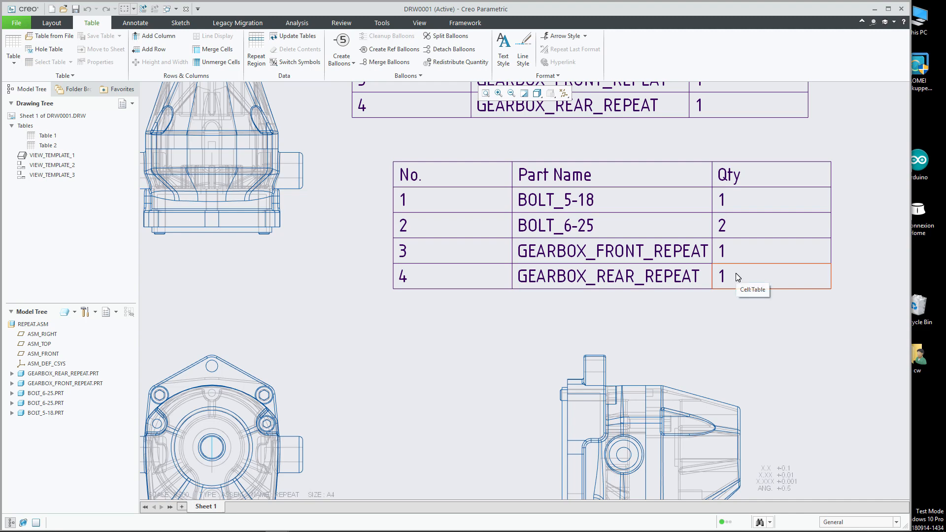
# Step: Move the new table to the right, close to the sheet's right border
pyautogui.scroll(-3, 414, 339)
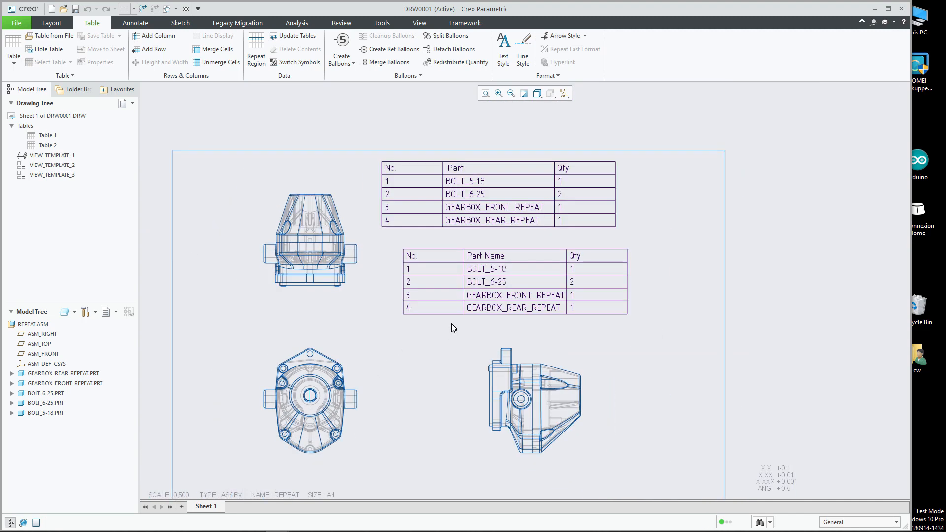
pyautogui.click(403, 249)
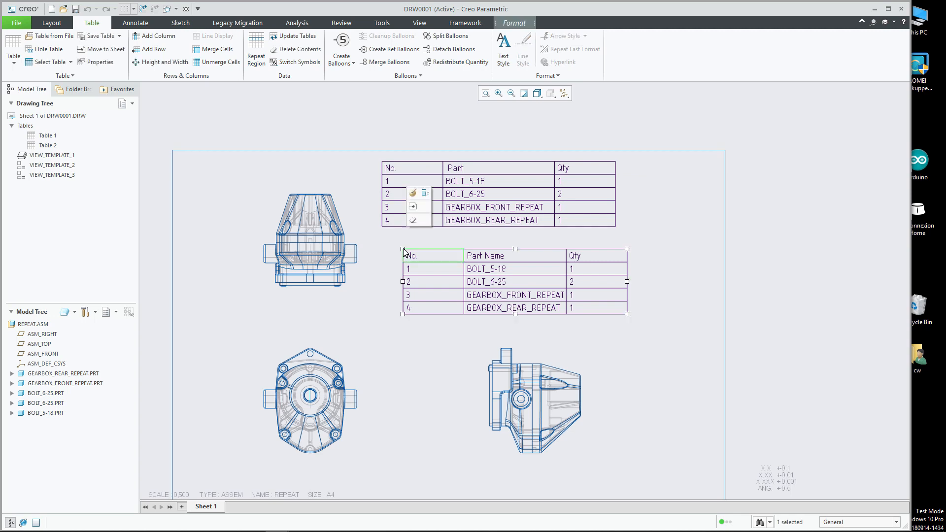
pyautogui.moveTo(403, 249); pyautogui.dragTo(490, 251)
pyautogui.click(769, 323)
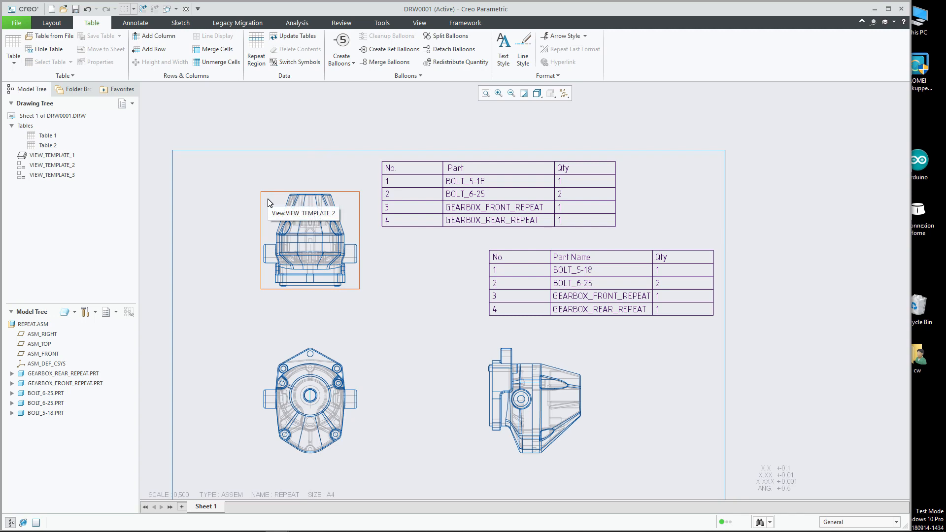
pyautogui.click(397, 162)
pyautogui.press('Delete')
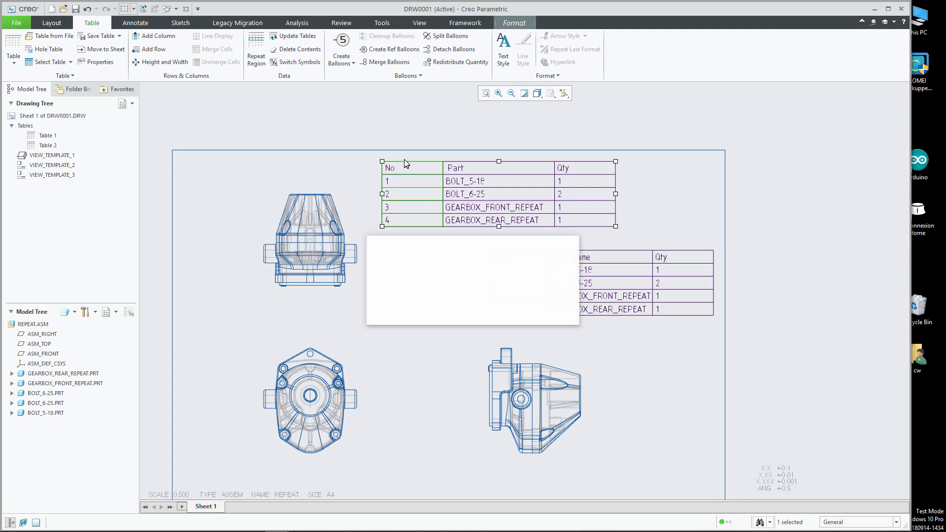
pyautogui.click(564, 314)
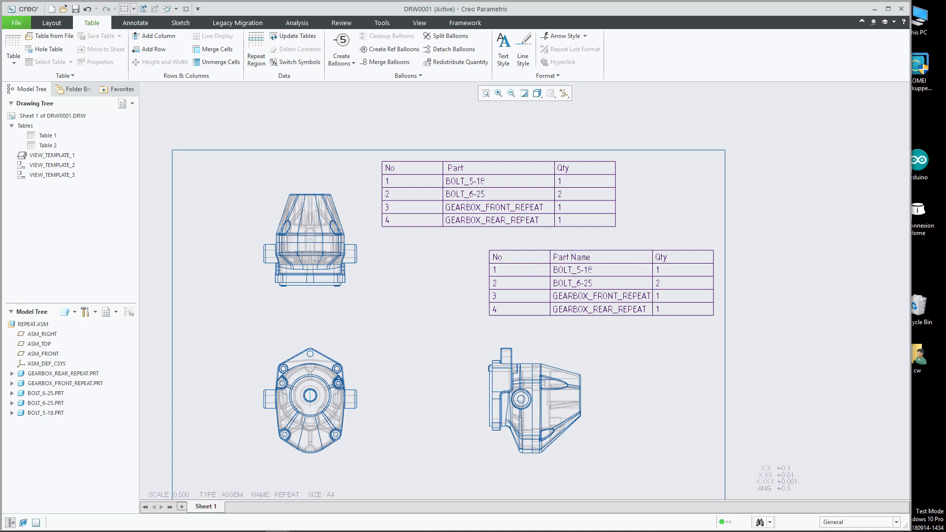
# Step: Move the new table back slightly left and up, into the free area below the upper parts table
pyautogui.click(495, 256)
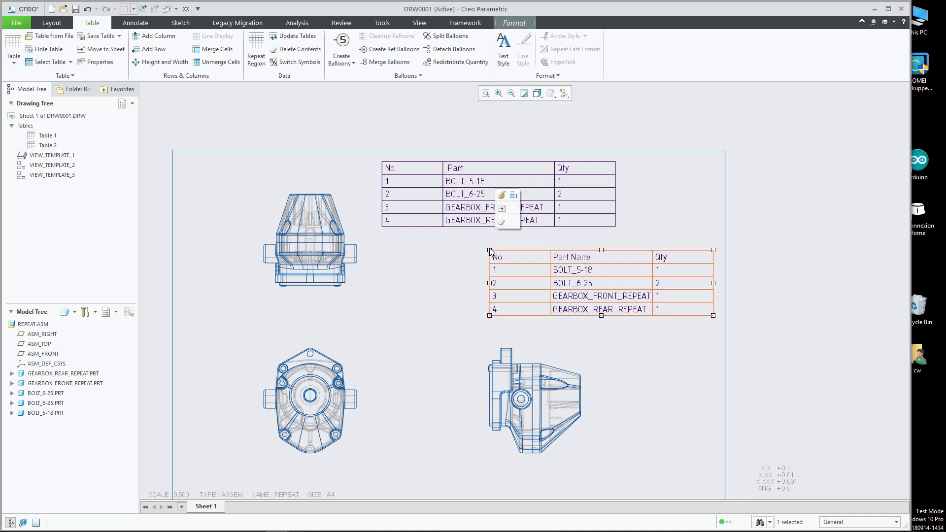
pyautogui.moveTo(490, 251); pyautogui.dragTo(455, 247)
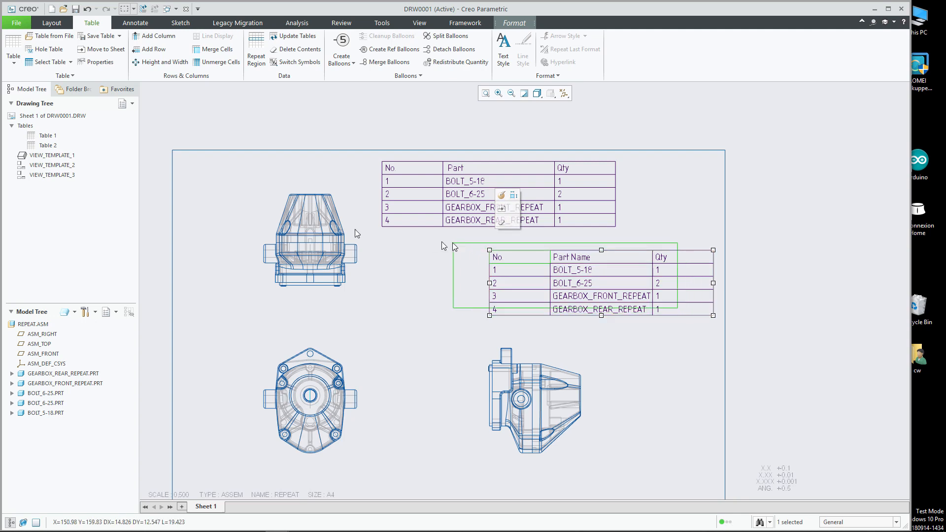
pyautogui.click(14, 57)
pyautogui.moveTo(63, 193)
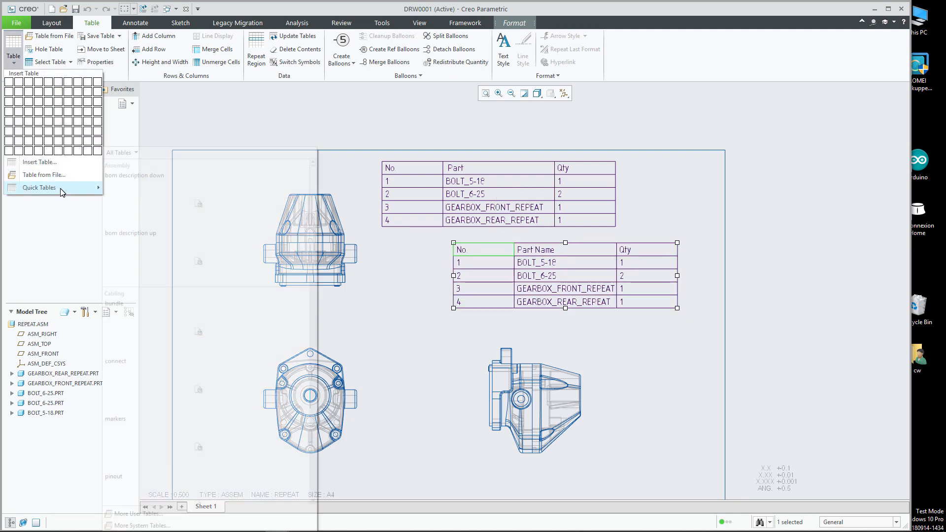
pyautogui.click(13, 49)
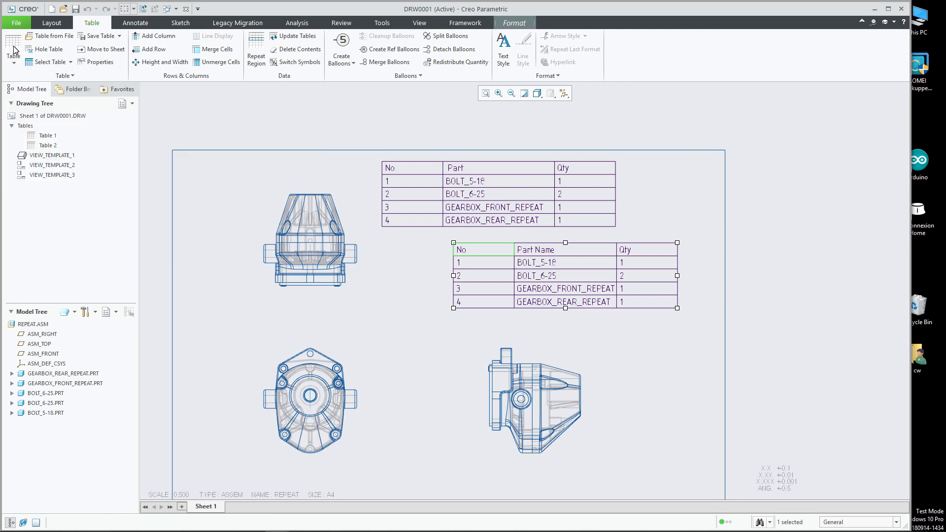
pyautogui.click(422, 325)
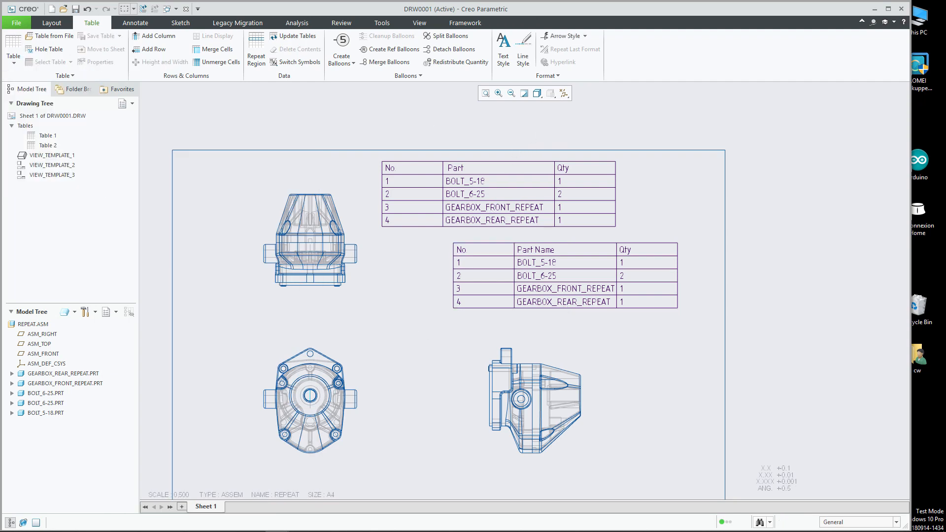